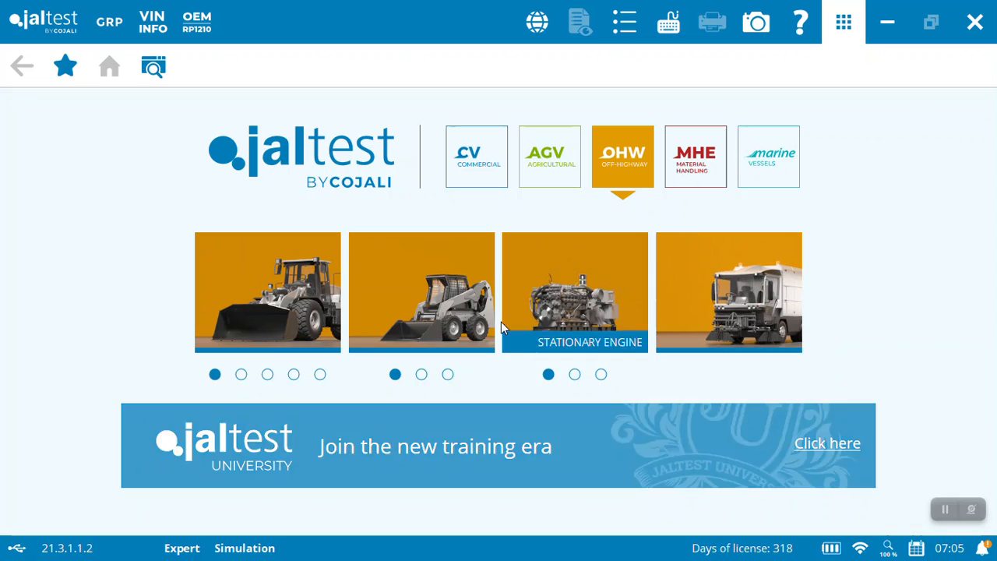
Select the TV 300 Series model of CASE CE from the compact equipment brands for diagnosis
left_click(422, 293)
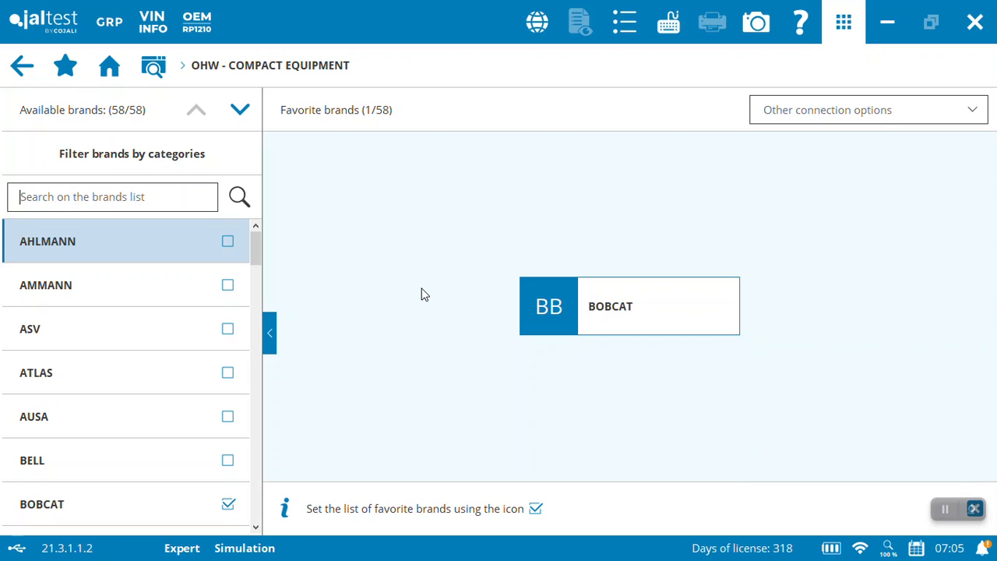
type("case")
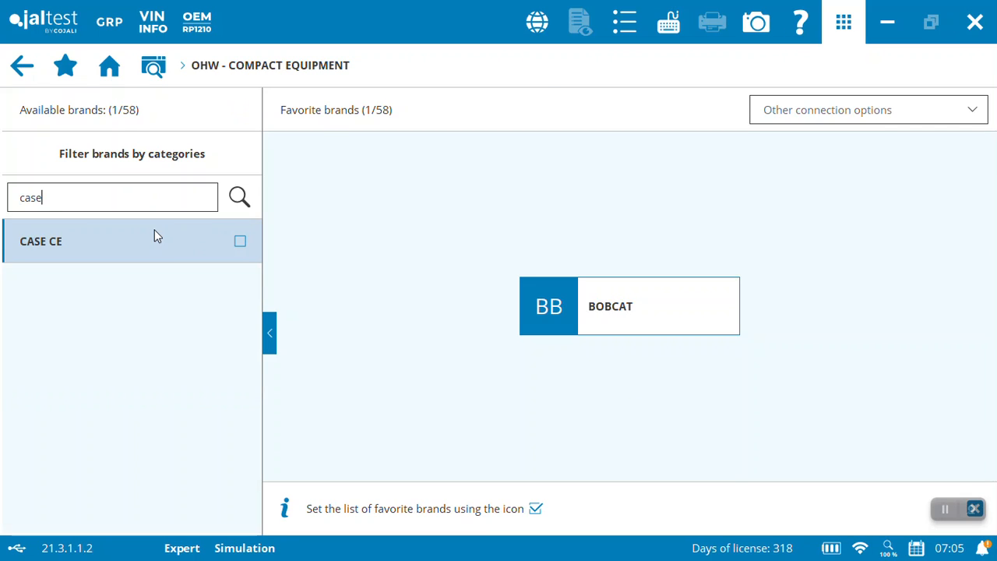
left_click(120, 238)
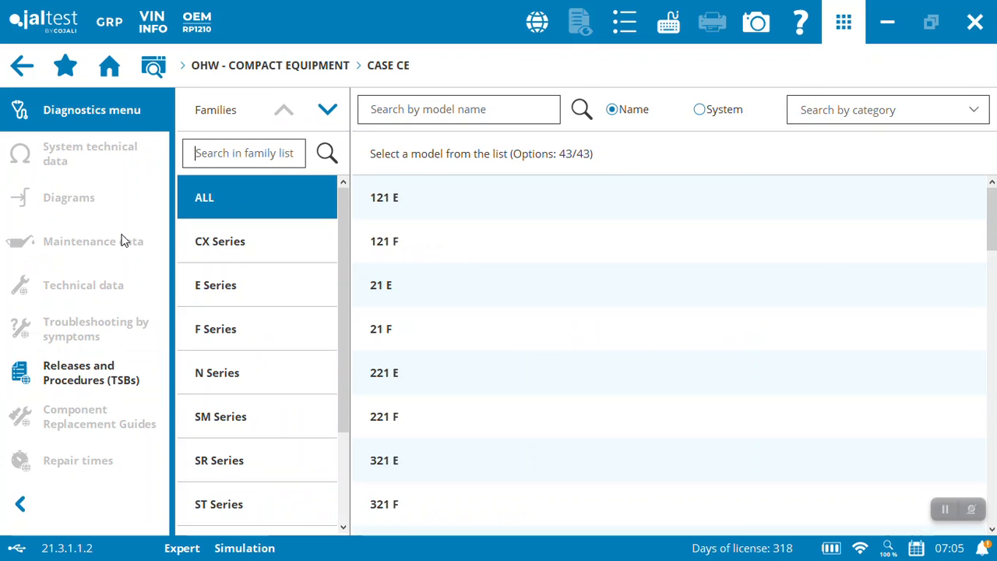
left_click_drag(343, 197, 343, 311)
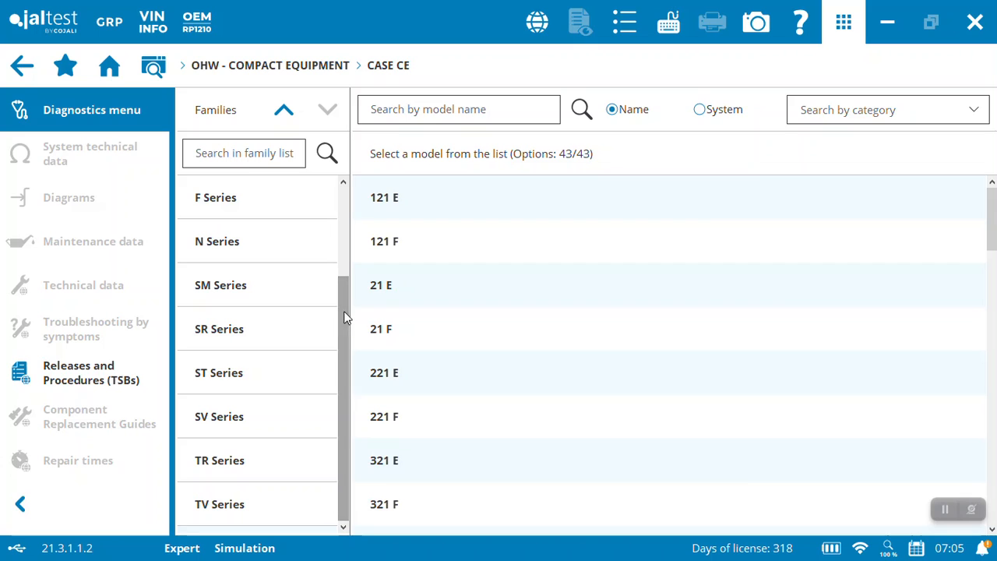
left_click_drag(991, 212, 994, 490)
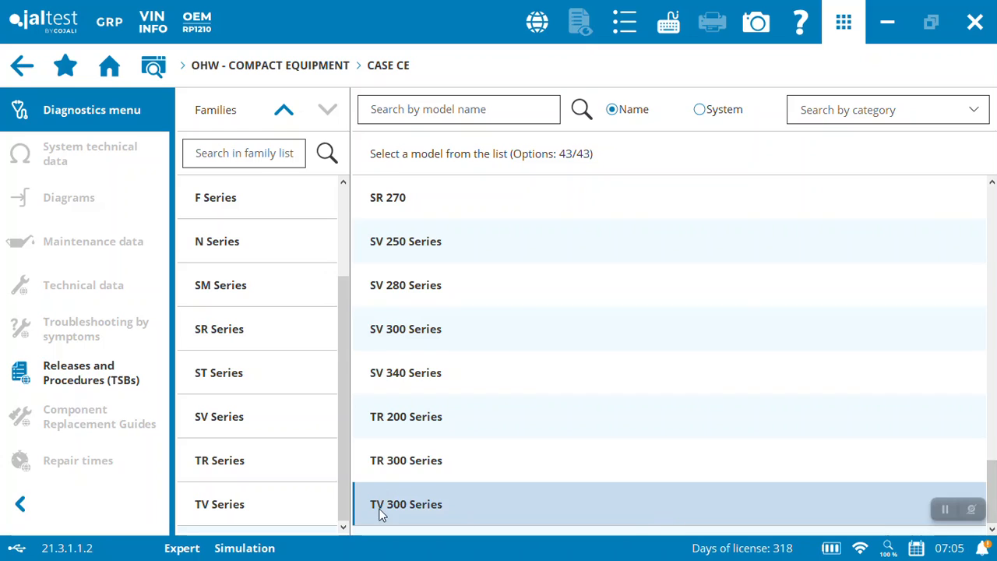
left_click(274, 504)
left_click(428, 197)
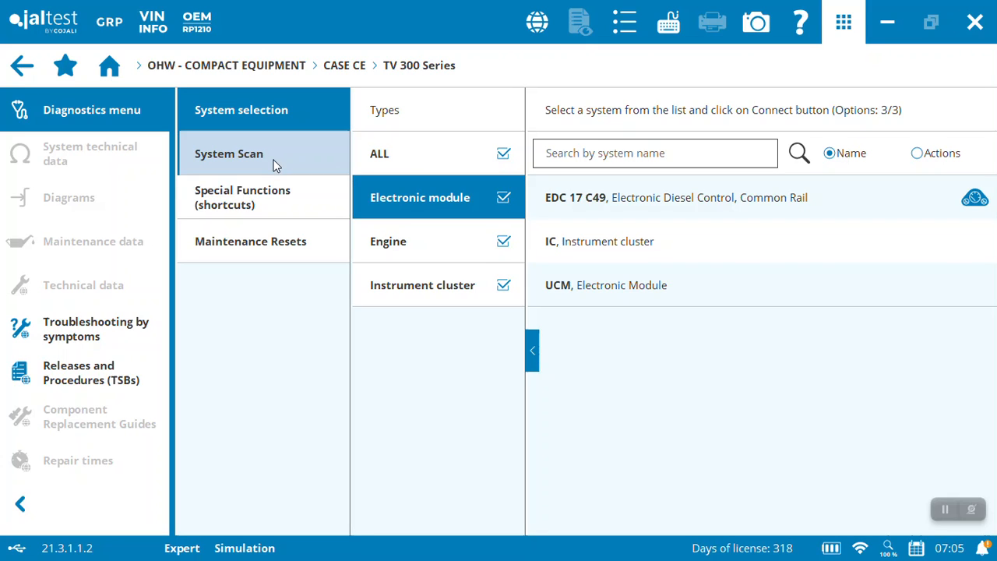
Review the special function shortcuts and maintenance resets offered for the TV 300 Series
left_click(280, 191)
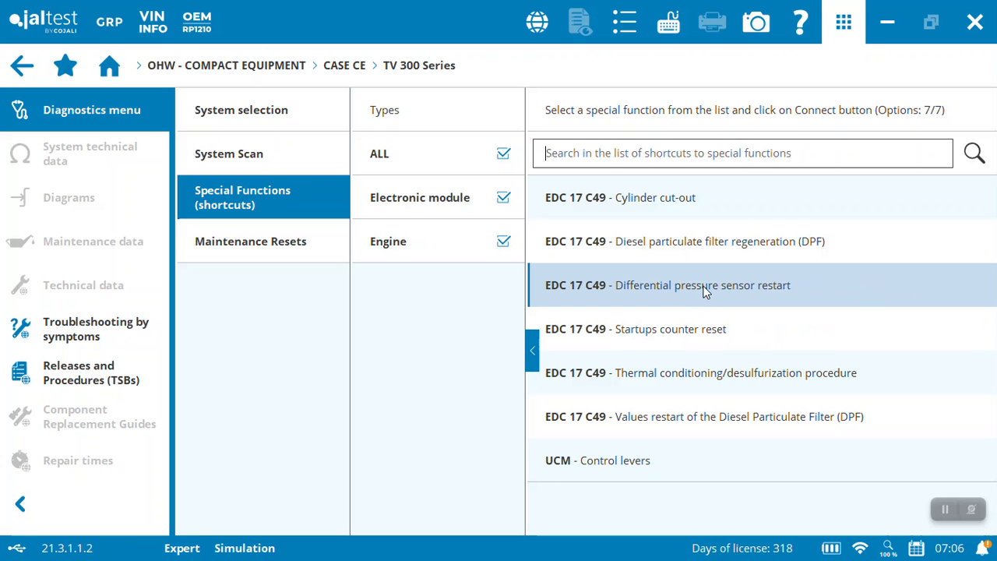
left_click(260, 241)
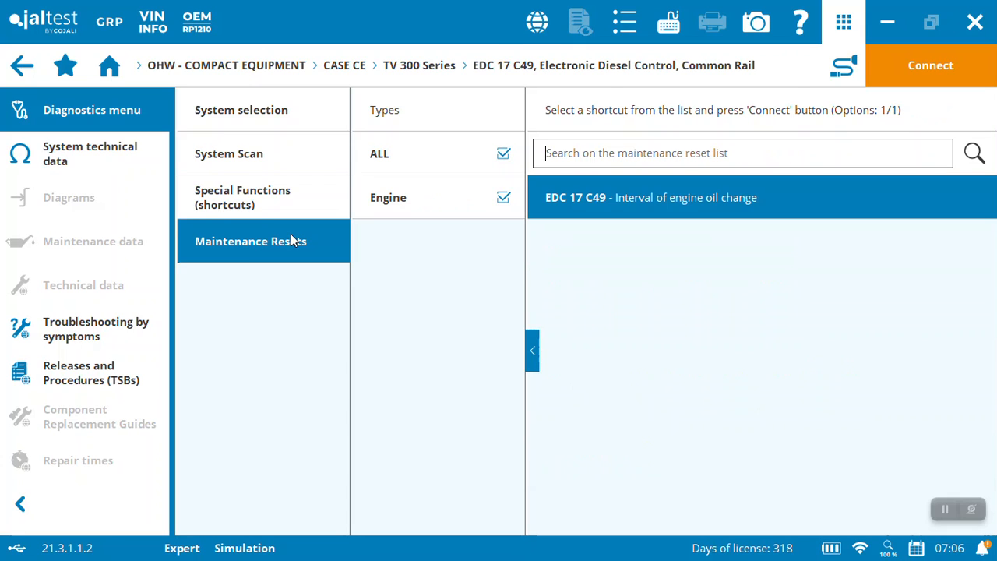
left_click(275, 207)
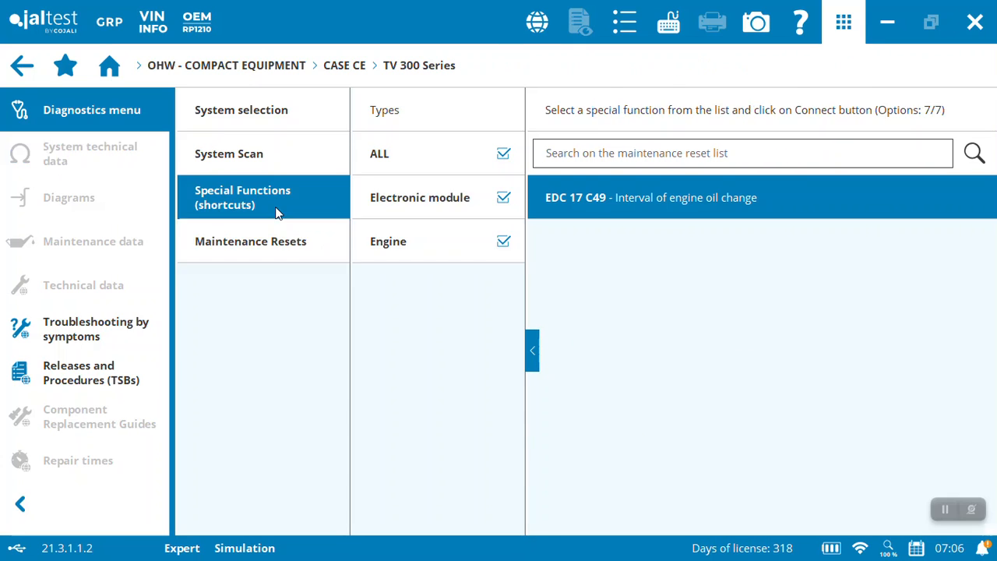
Check the diagnostic connector location and run a system scan of the TV 300 Series
left_click(275, 159)
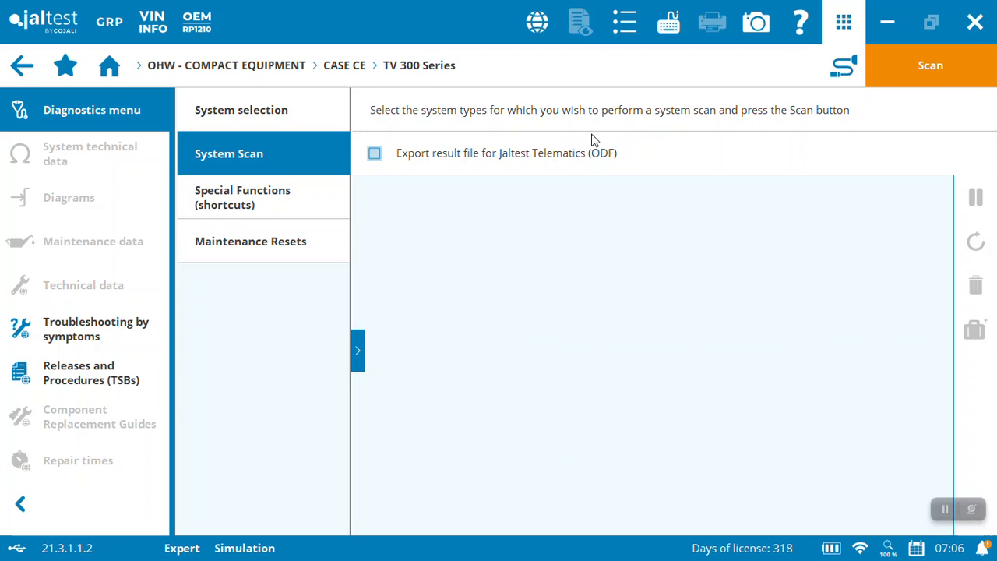
left_click(837, 75)
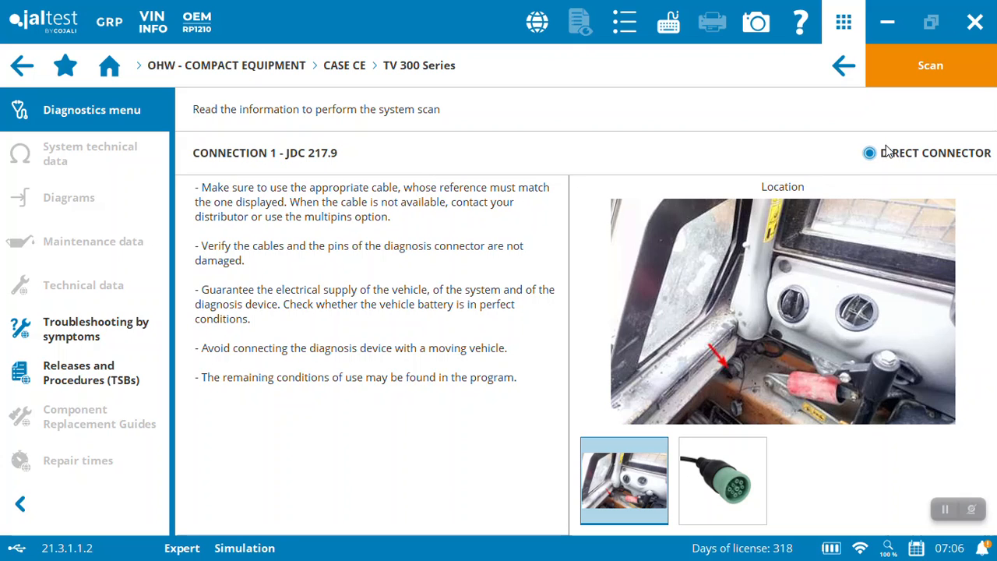
left_click(934, 71)
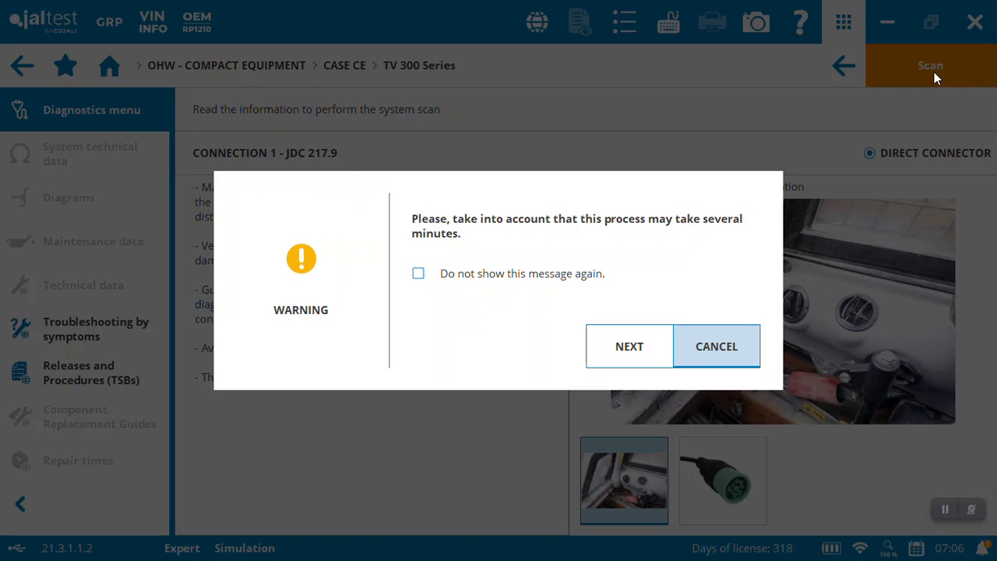
left_click(637, 356)
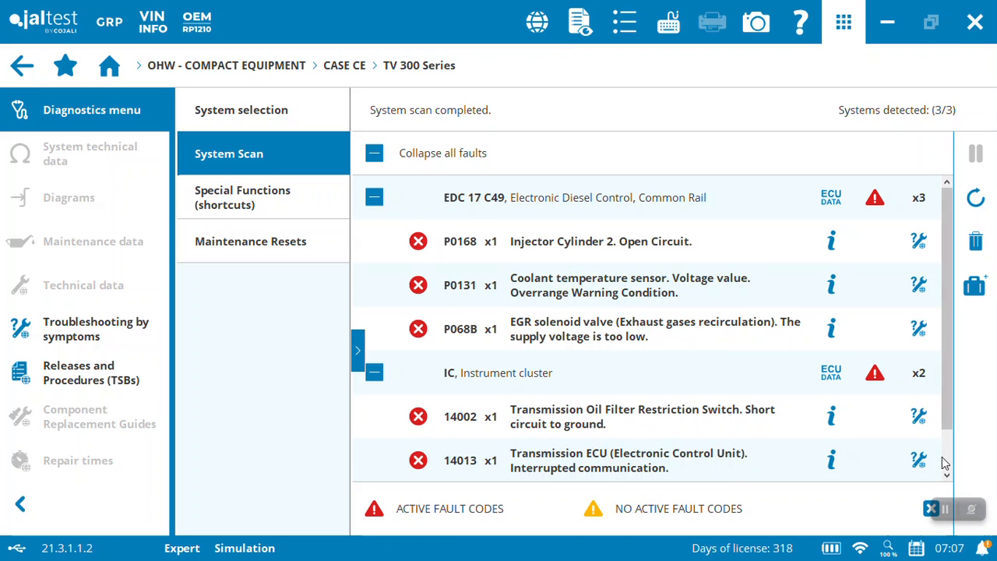
Review the freeze frame data and attached troubleshooting document of instrument cluster fault 14002, and return to the scan results
scroll(943, 458, "down", 2)
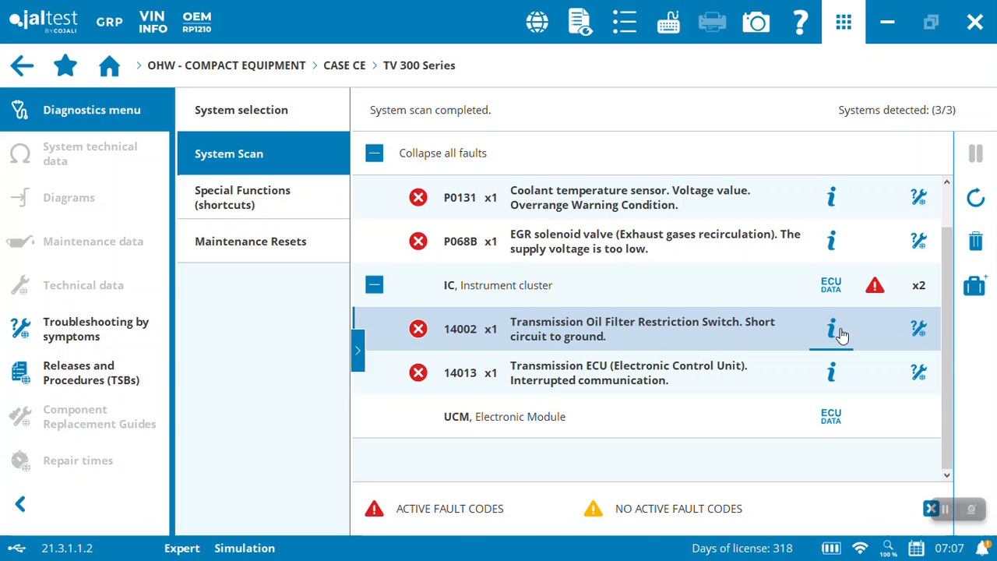
left_click(832, 331)
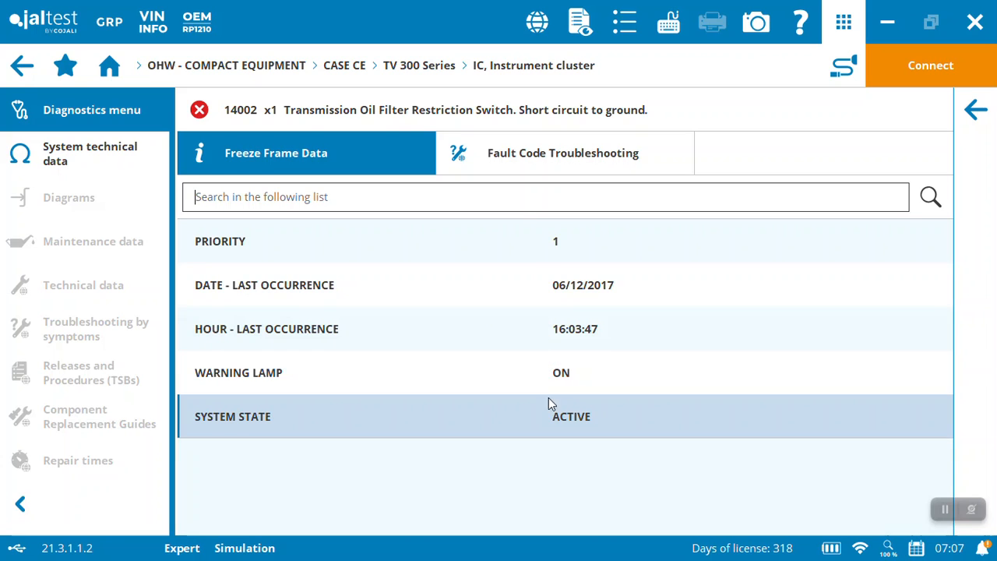
left_click(569, 165)
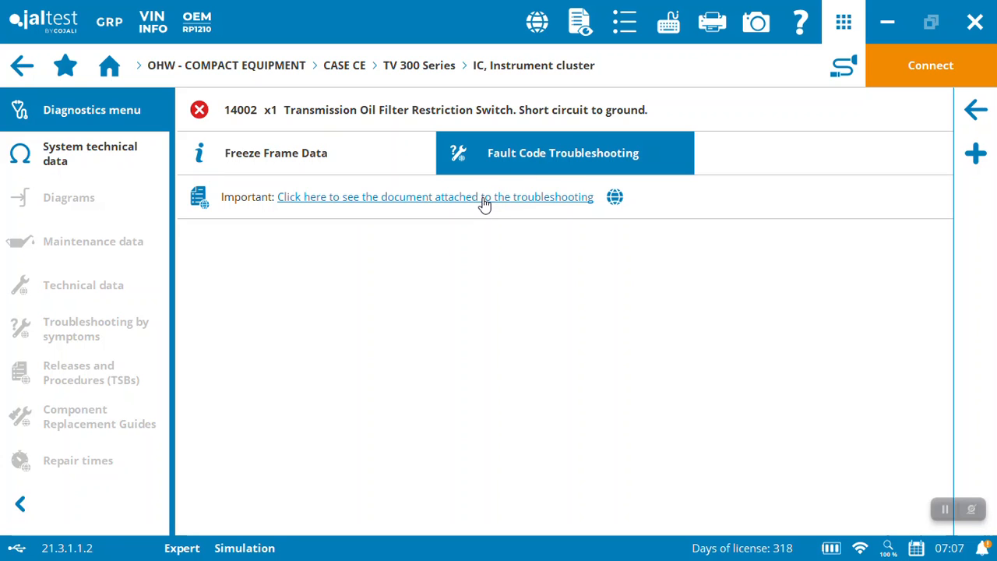
left_click(485, 199)
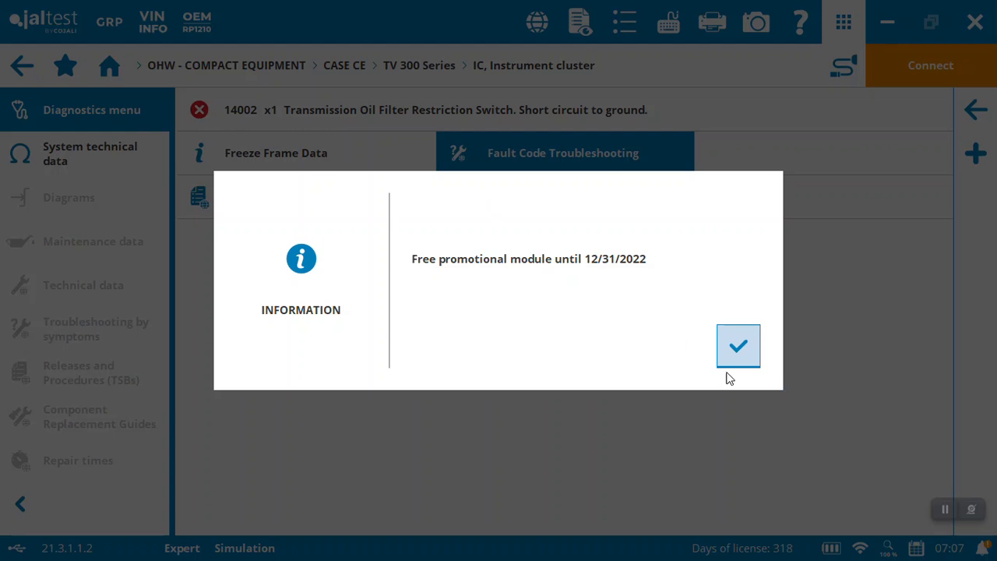
left_click(738, 347)
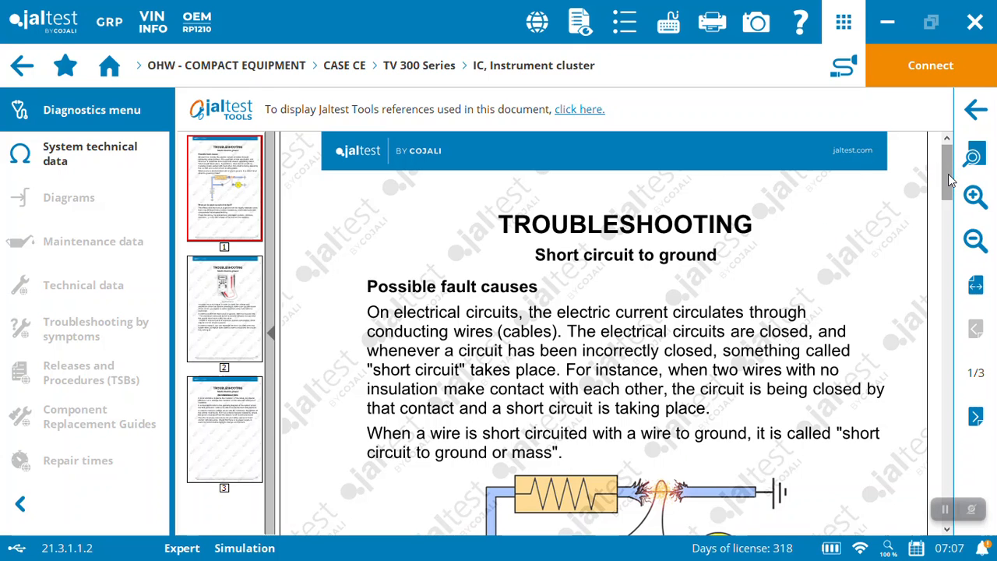
left_click_drag(948, 174, 960, 158)
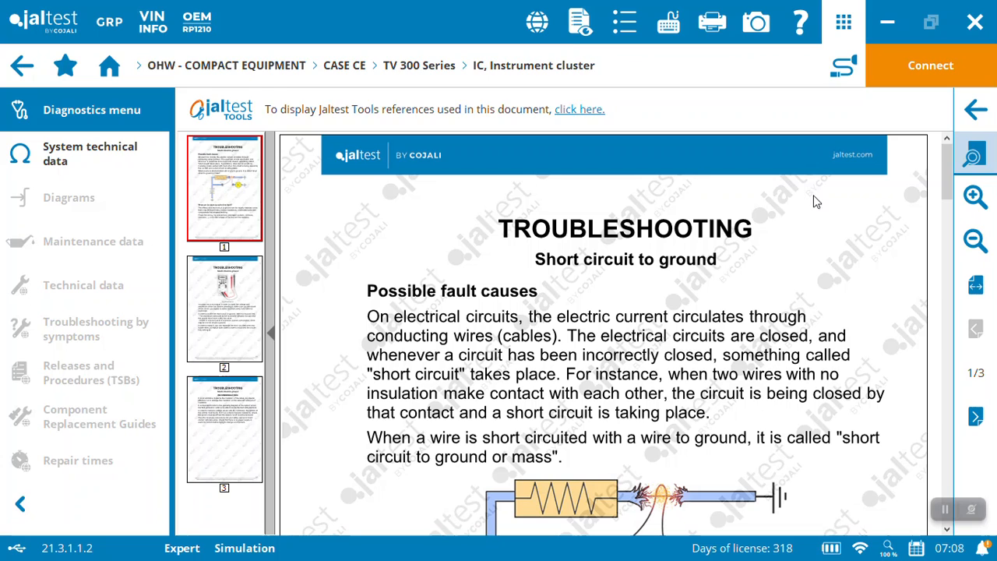
left_click(978, 111)
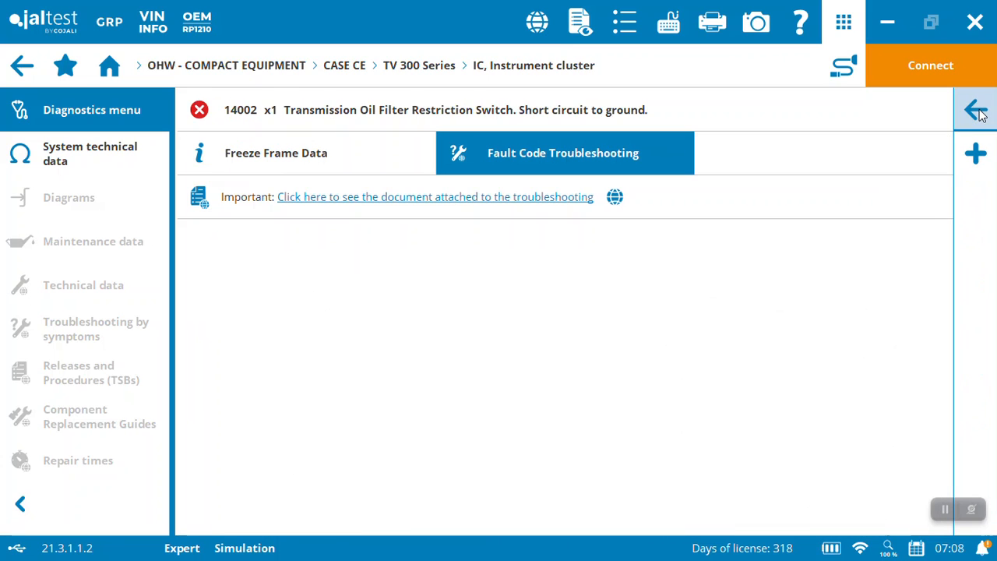
left_click(980, 112)
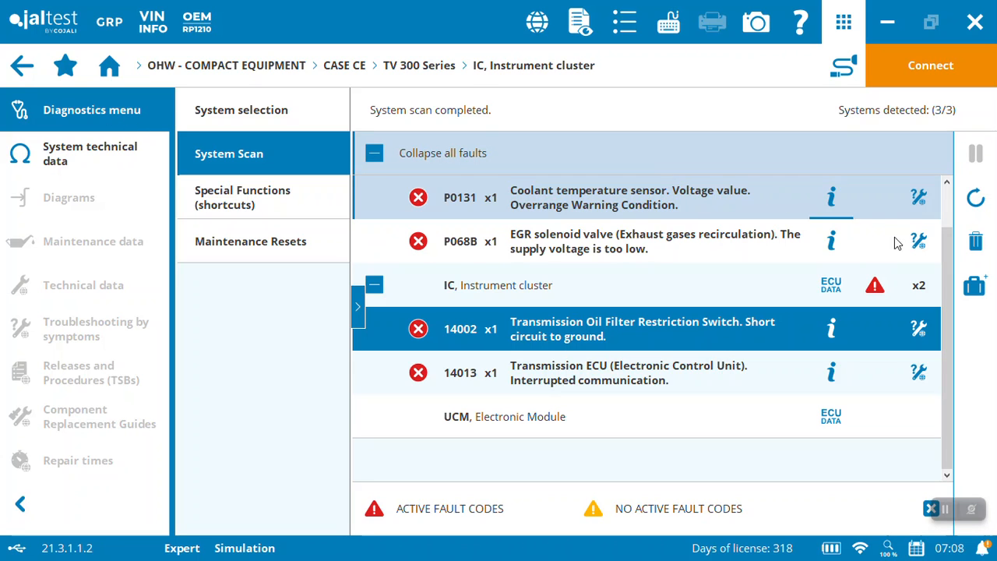
Request a restart of the system scan and cancel it
left_click(976, 199)
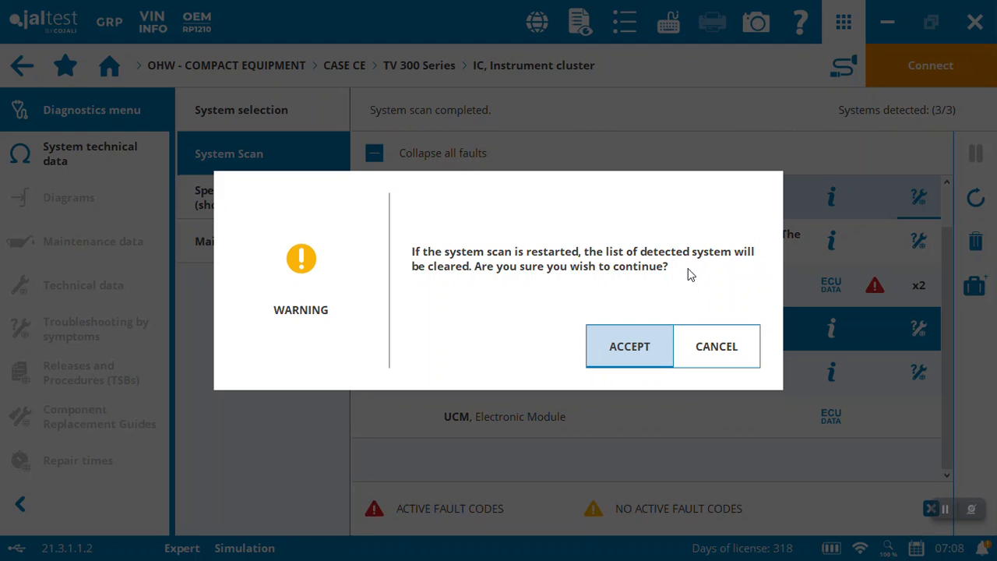
left_click(705, 335)
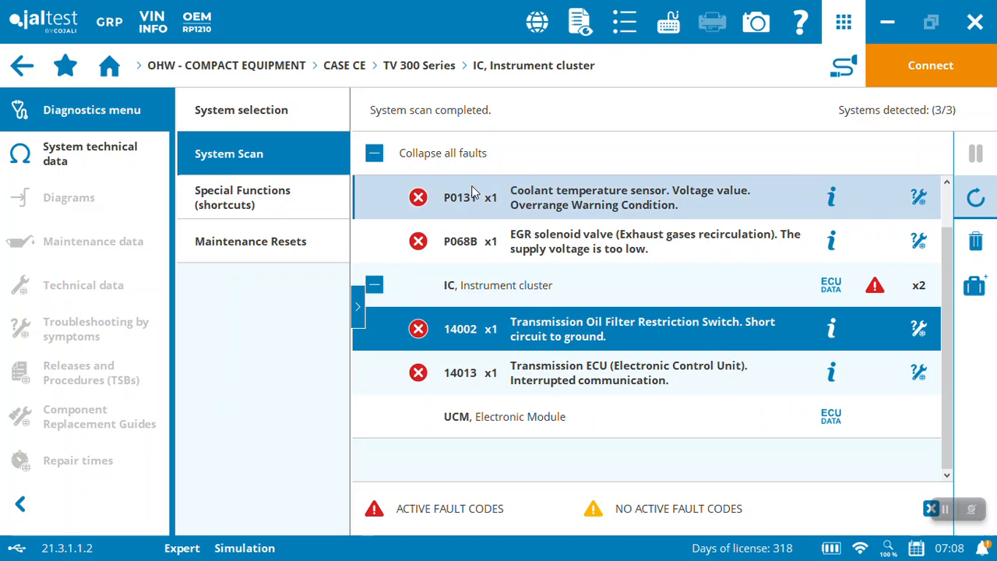
Connect to EDC 17 C49 for the diesel particulate filter regeneration special function, accepting the Expert Mode terms
left_click(265, 198)
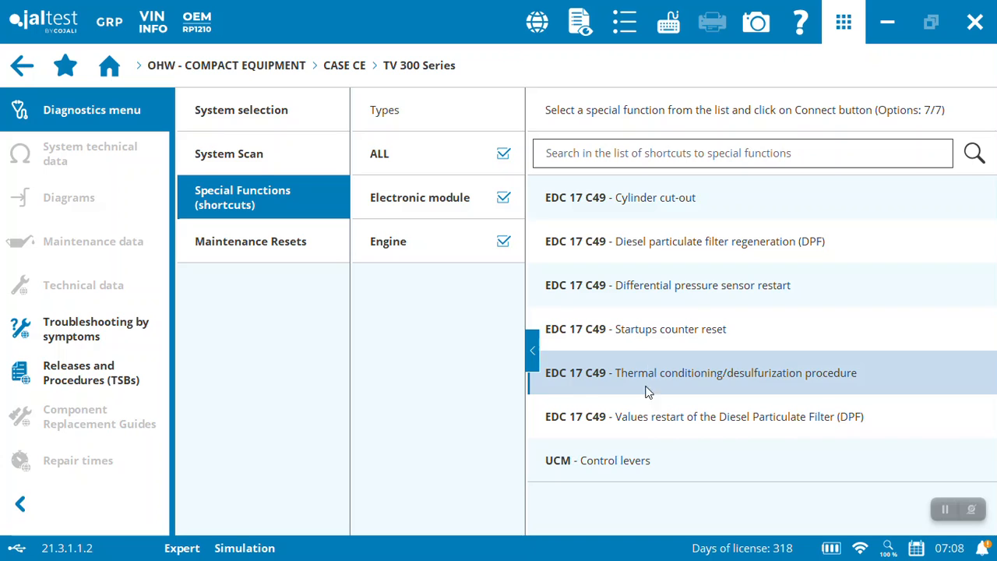
left_click(681, 257)
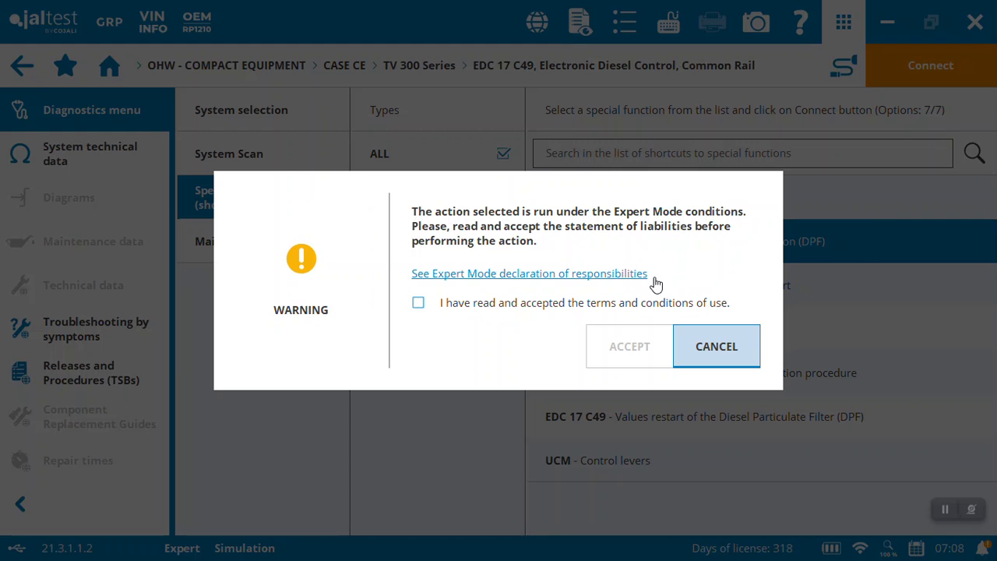
left_click(627, 303)
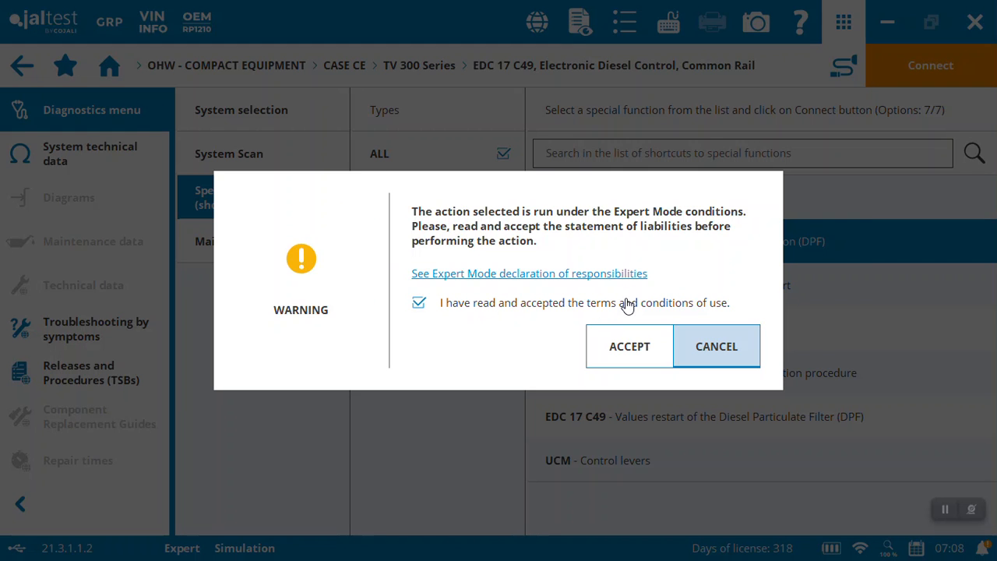
left_click(625, 346)
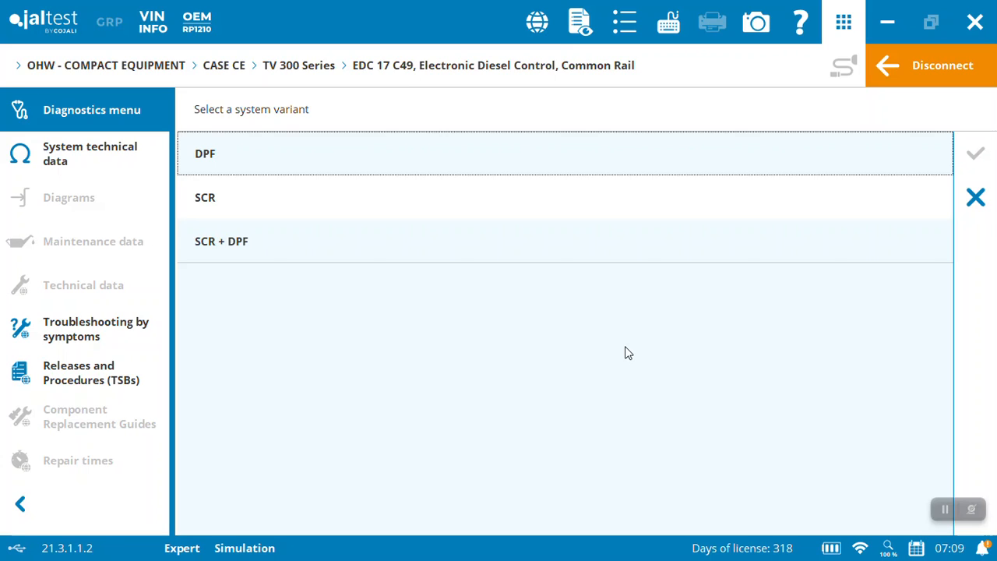
Choose DPF as the system variant and confirm it
left_click(726, 151)
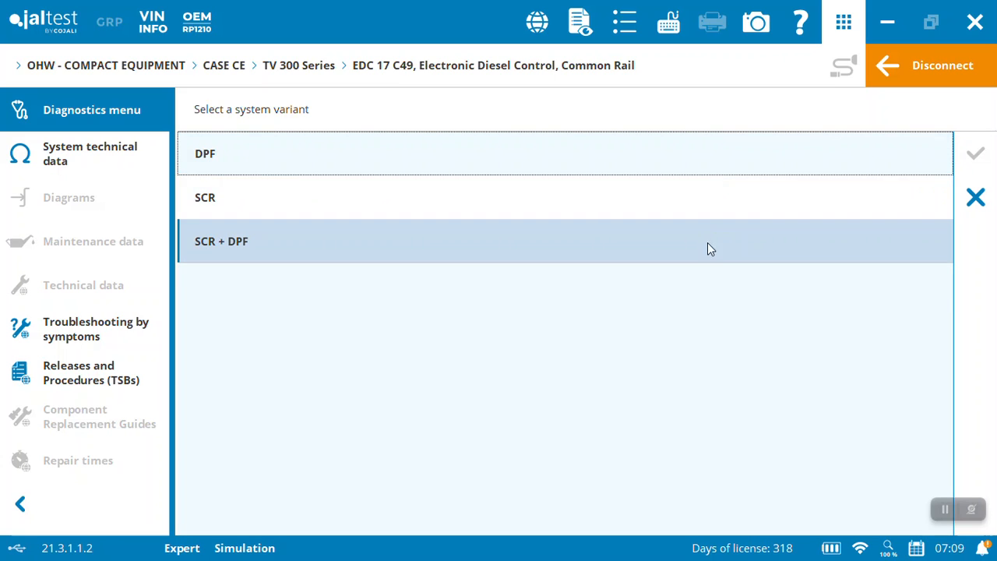
left_click(726, 248)
left_click(786, 157)
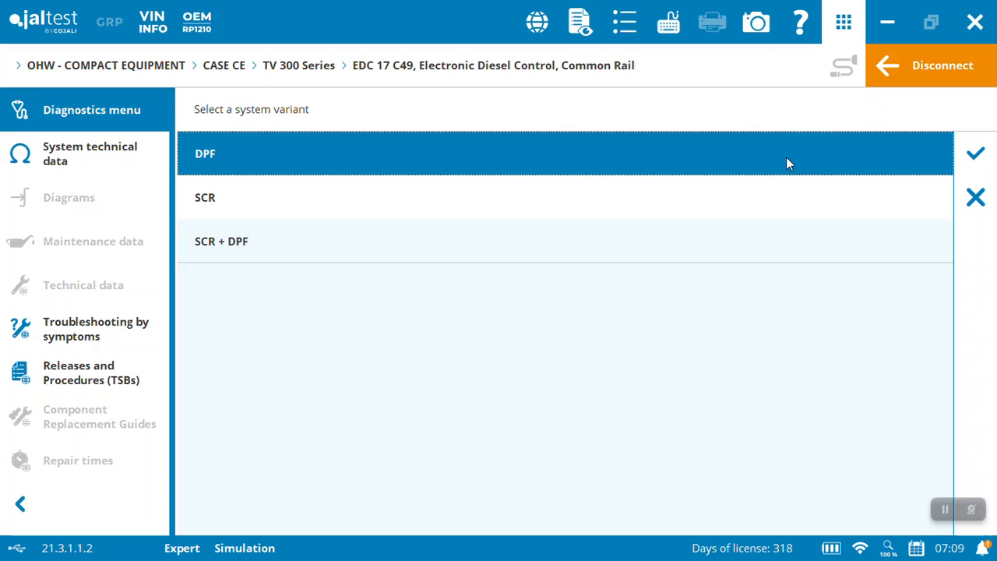
left_click(973, 157)
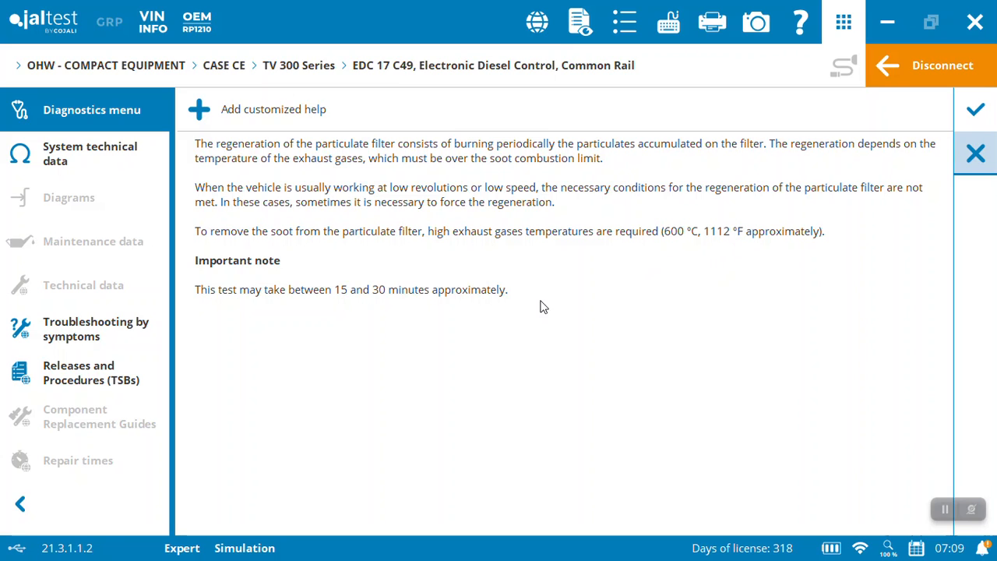
Accept the help and initial conditions, and run the particulate filter regeneration through to its end
left_click(975, 112)
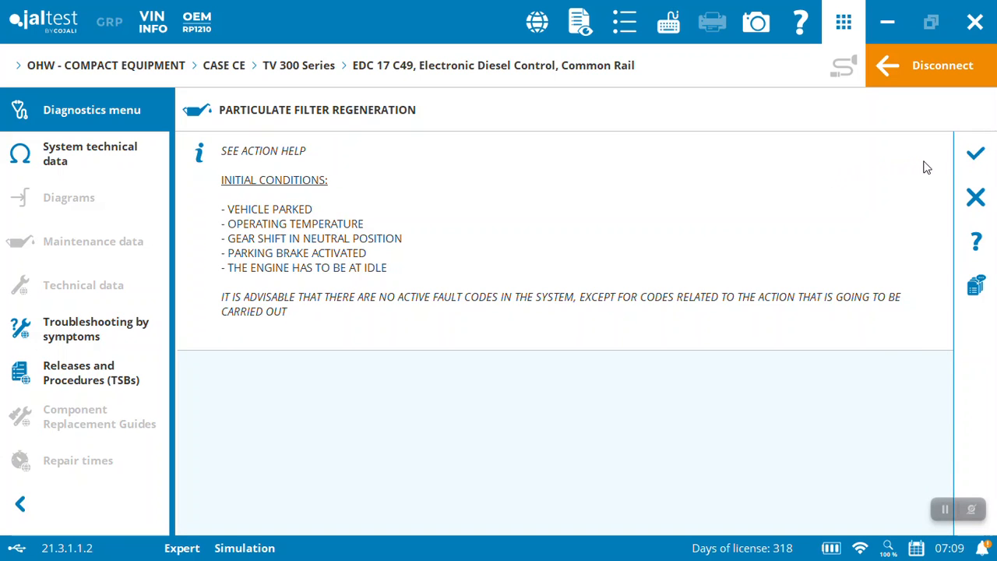
left_click(971, 165)
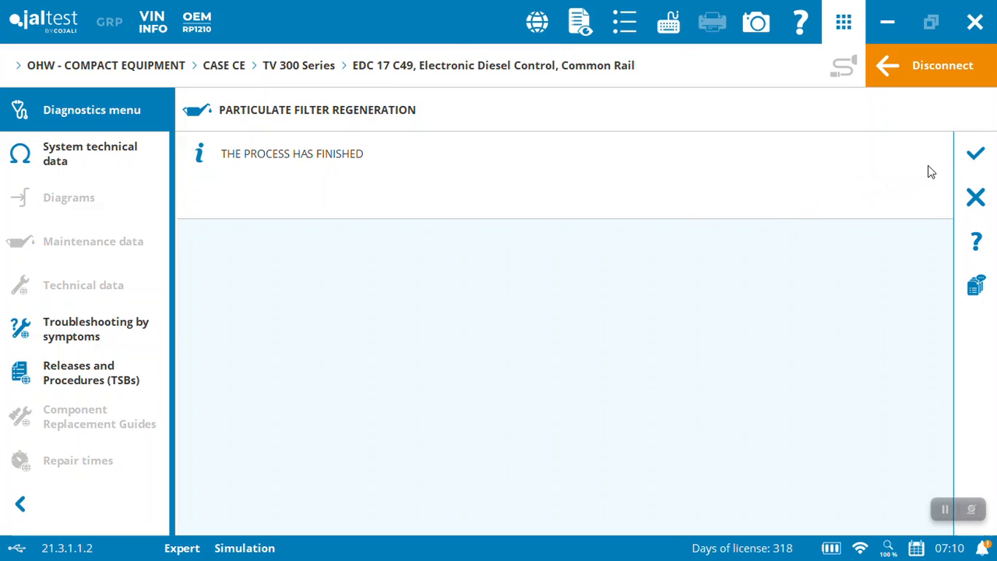
left_click(972, 159)
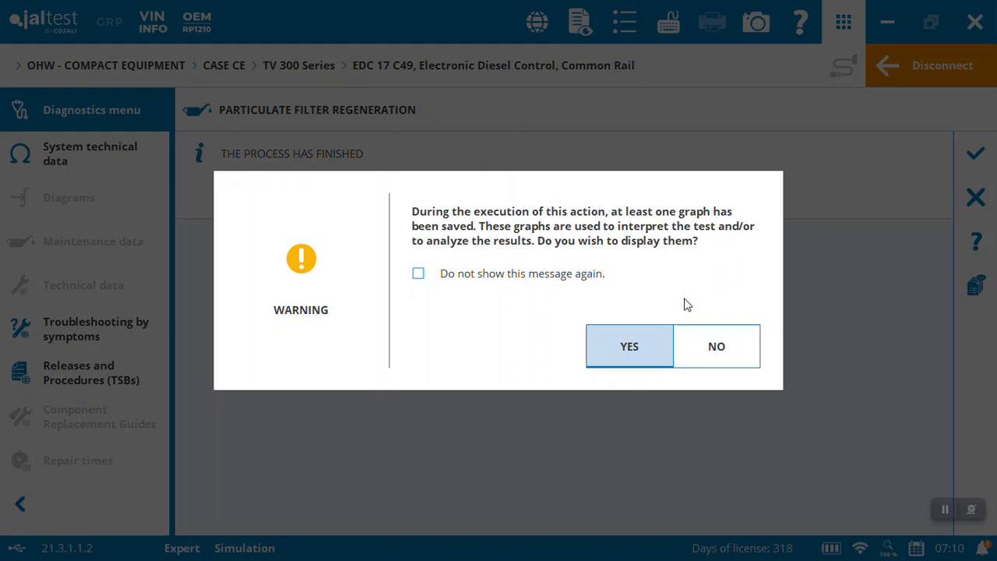
Display the graphs saved during the regeneration and examine the results report down to its end
left_click(631, 350)
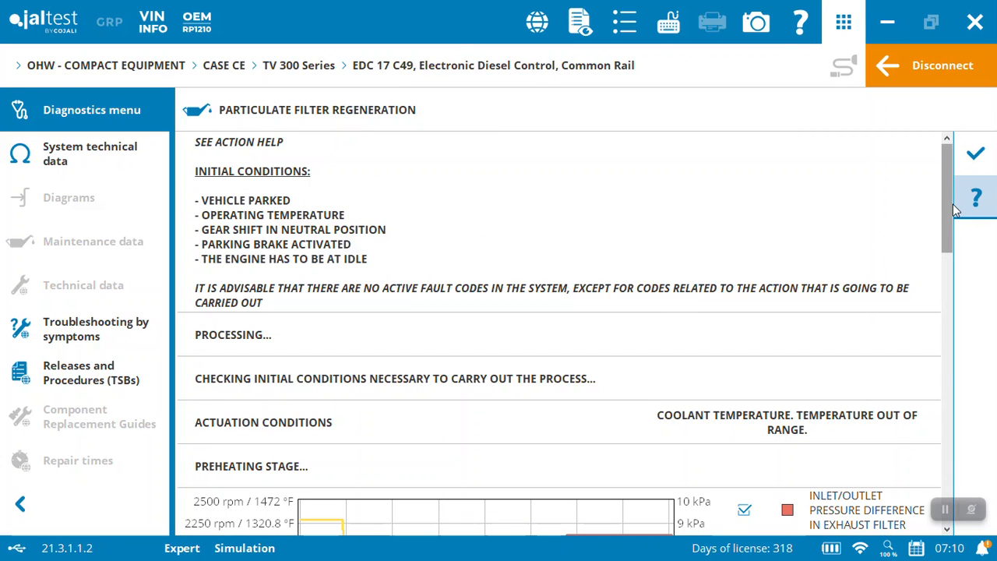
scroll(951, 221, "down", 1)
left_click_drag(952, 223, 929, 473)
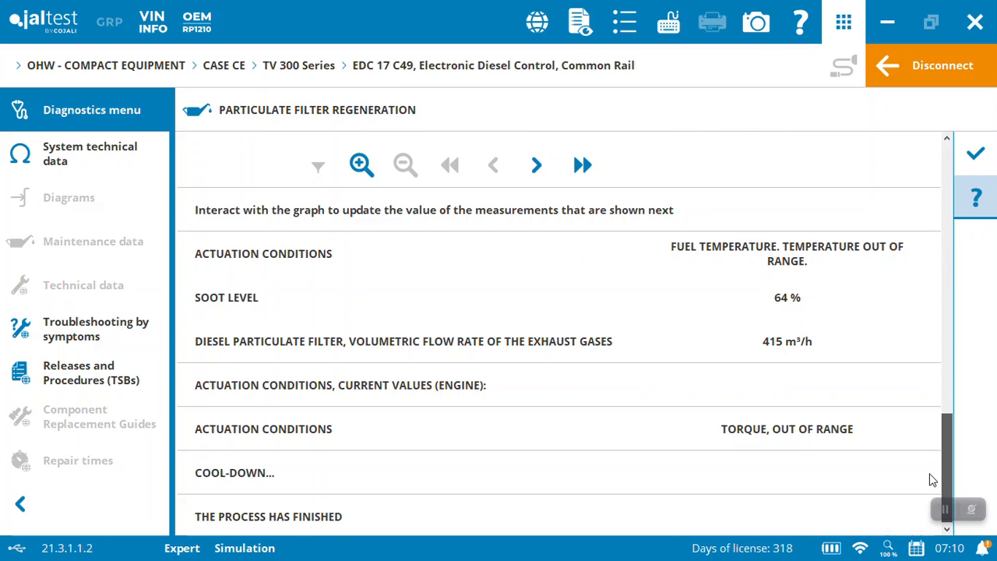
Close the regeneration report and review the general technical data of the electrical, fuel, lubrication and cooling systems
left_click(977, 154)
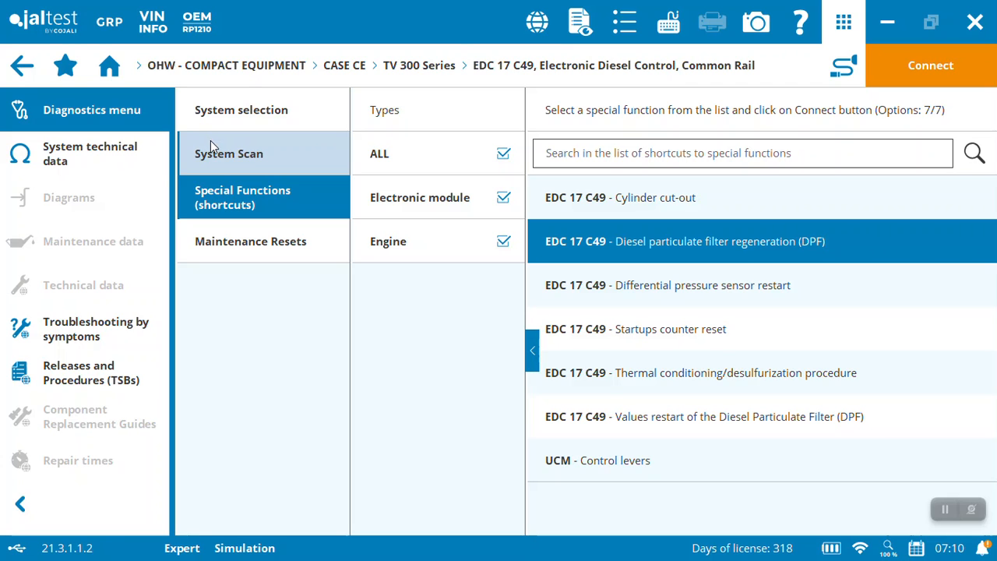
left_click(104, 153)
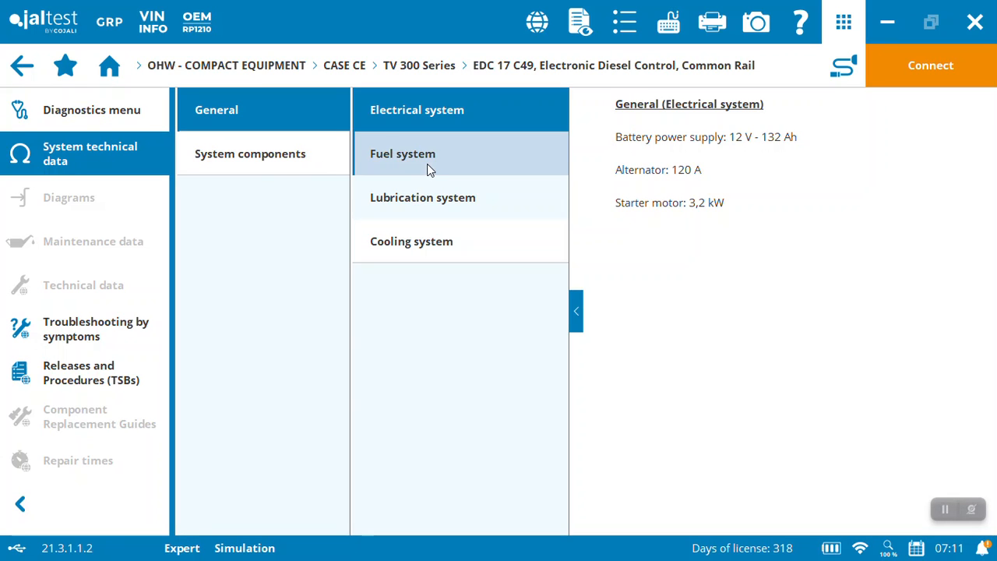
left_click(380, 155)
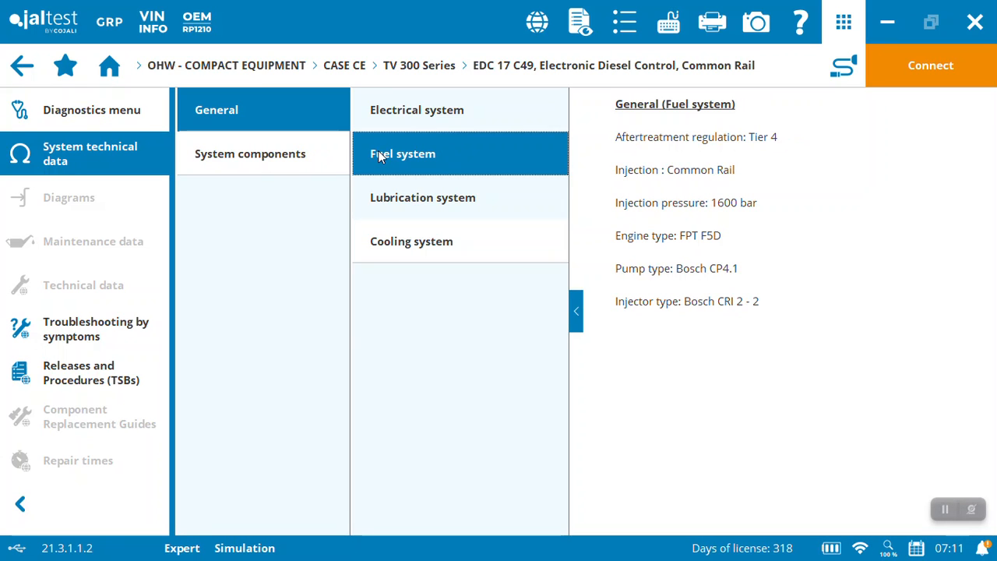
left_click(397, 198)
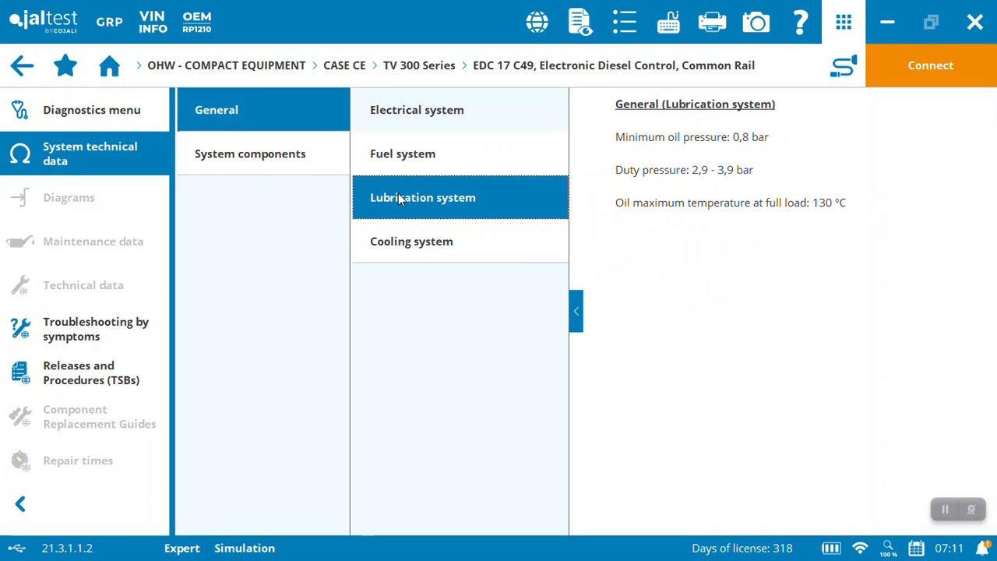
left_click(404, 243)
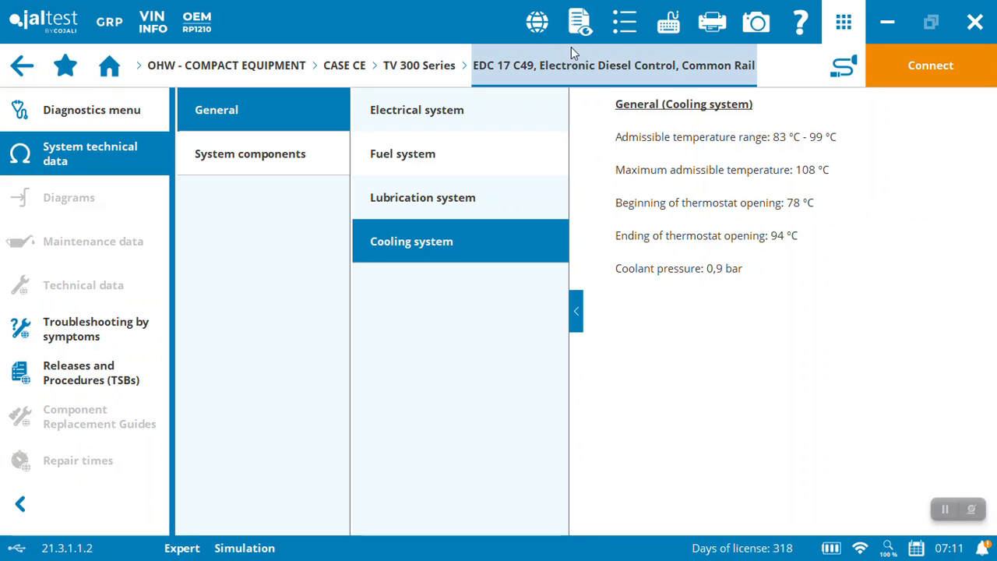
Examine the troubleshooting guides for coolant fluid in the engine oil and excessive consumption of engine oil, and the AdBlue/DEF technical release
left_click(94, 332)
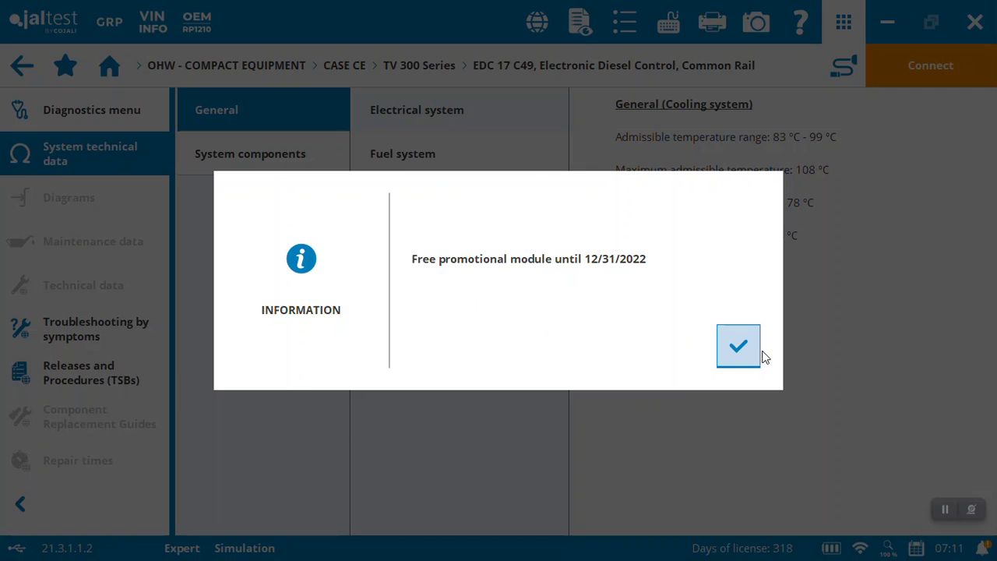
left_click(742, 351)
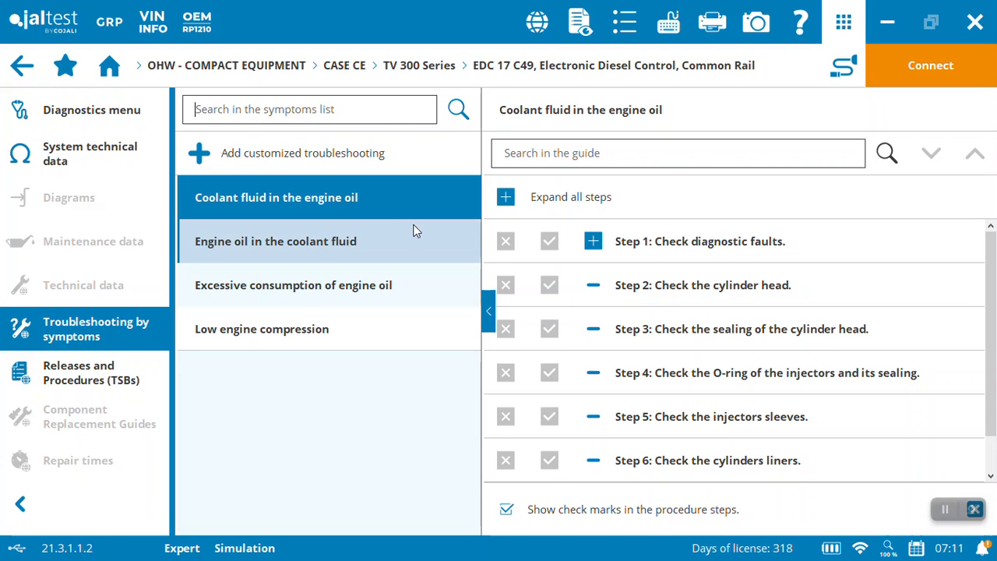
left_click(593, 242)
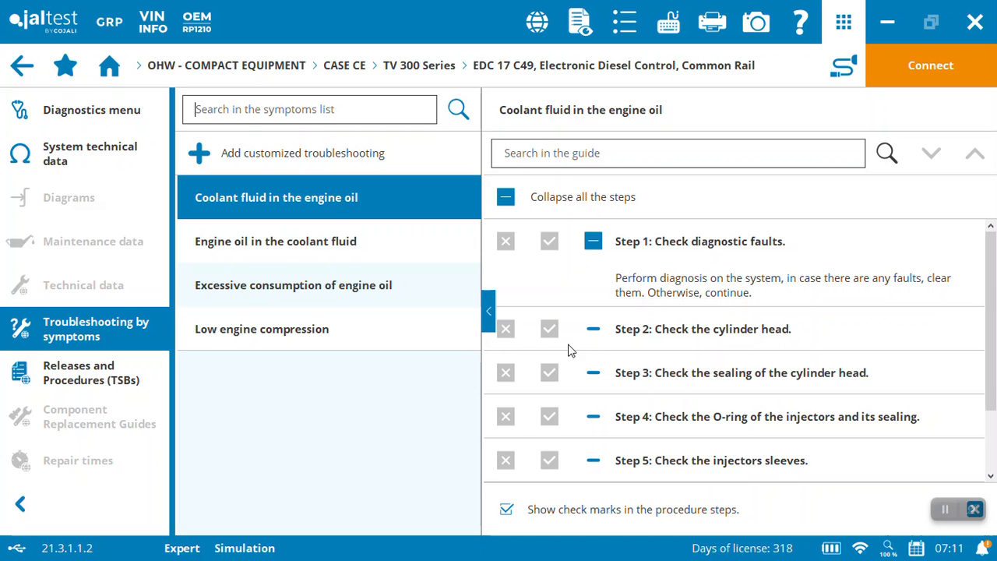
left_click(289, 281)
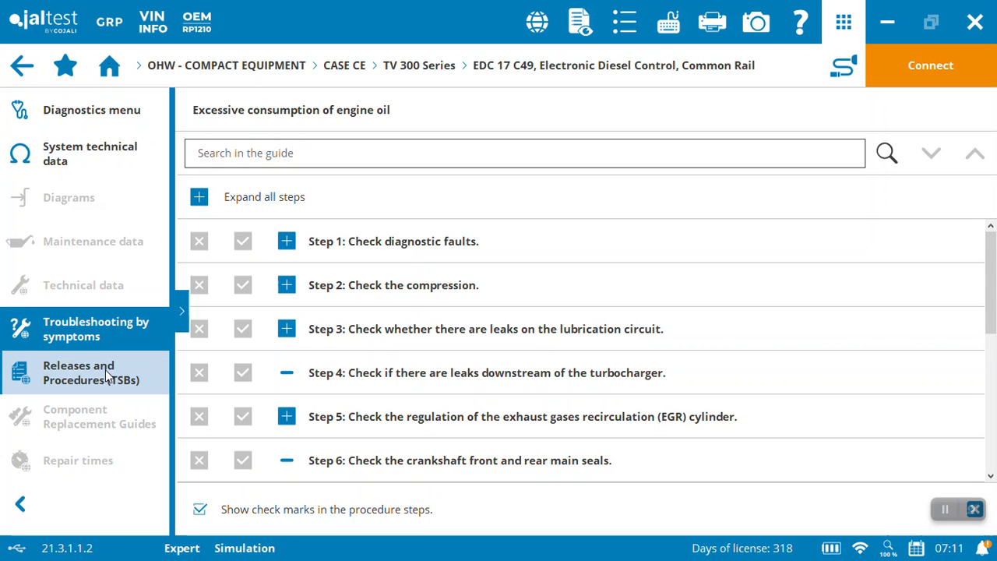
left_click(105, 370)
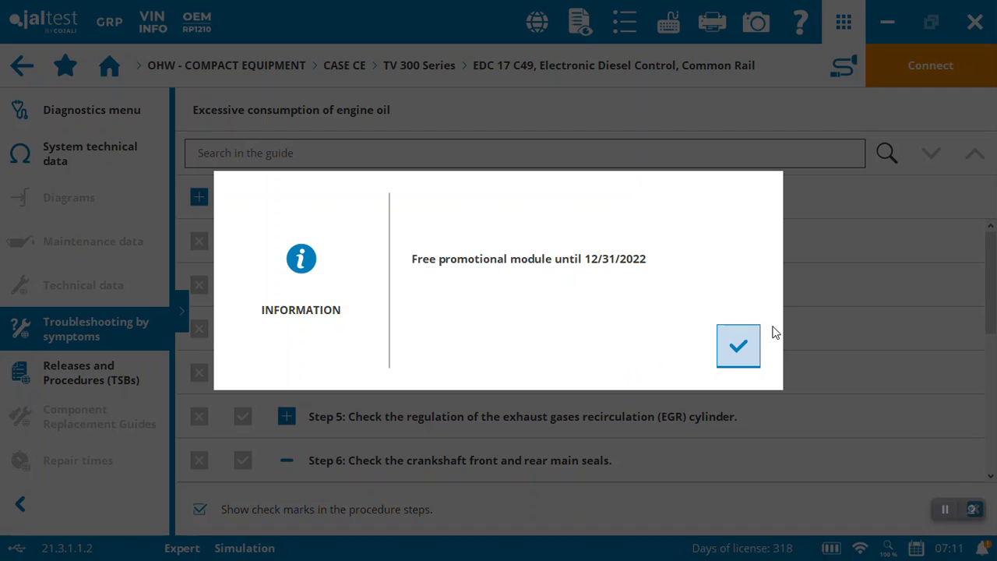
left_click(748, 346)
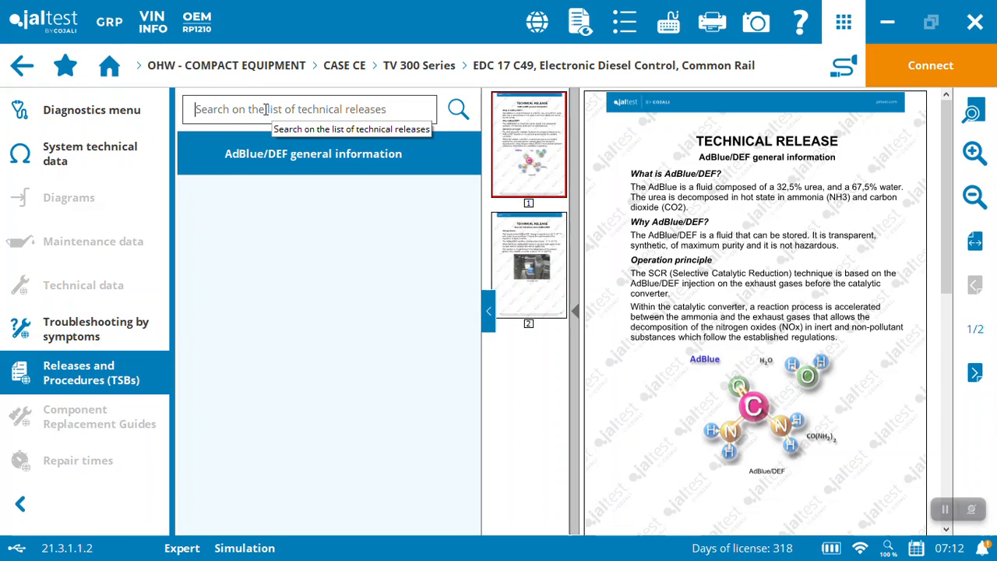
Return to the system selection of the TV 300 Series and connect to EDC 17 C49 with the DPF variant
left_click(397, 74)
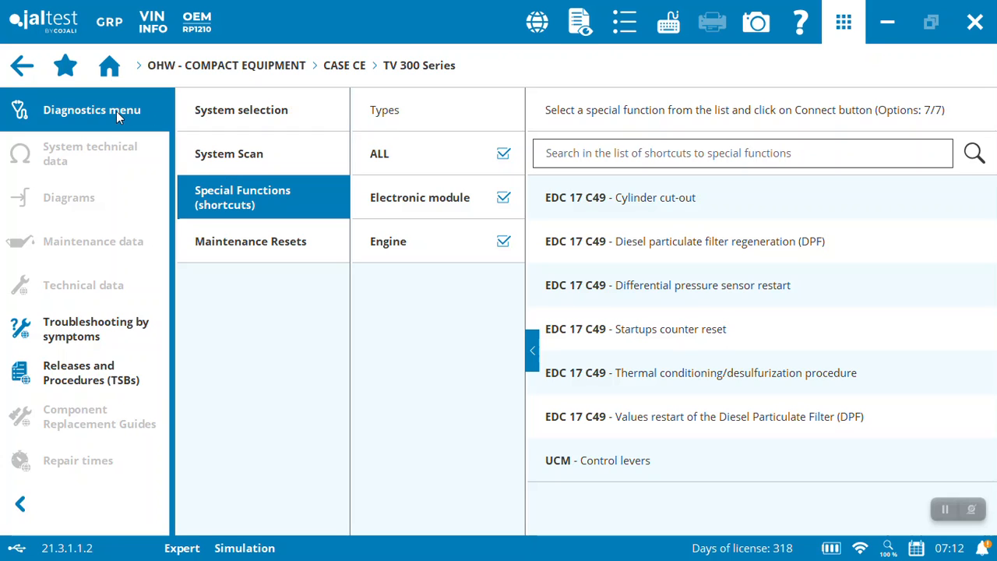
left_click(351, 64)
left_click(271, 119)
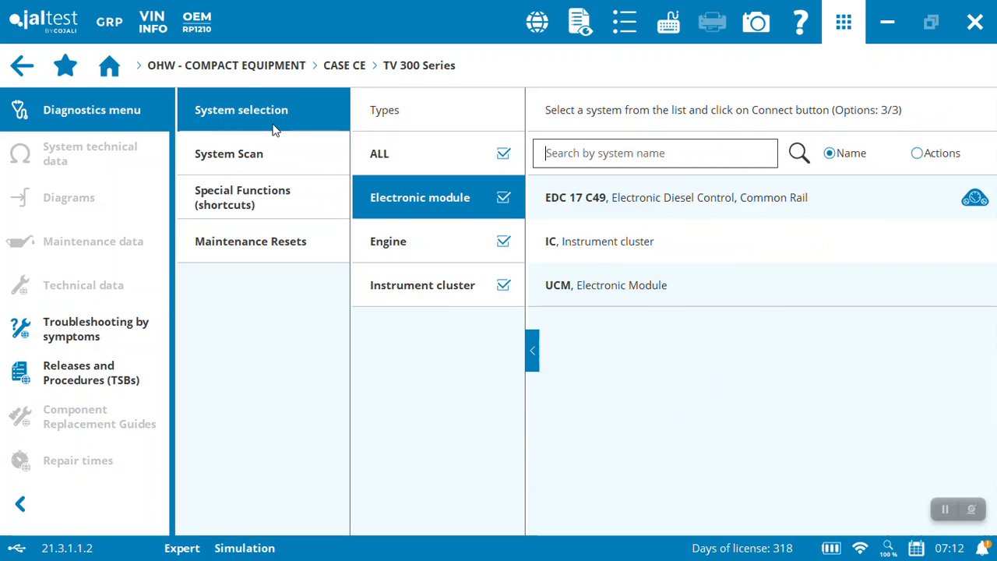
left_click(717, 201)
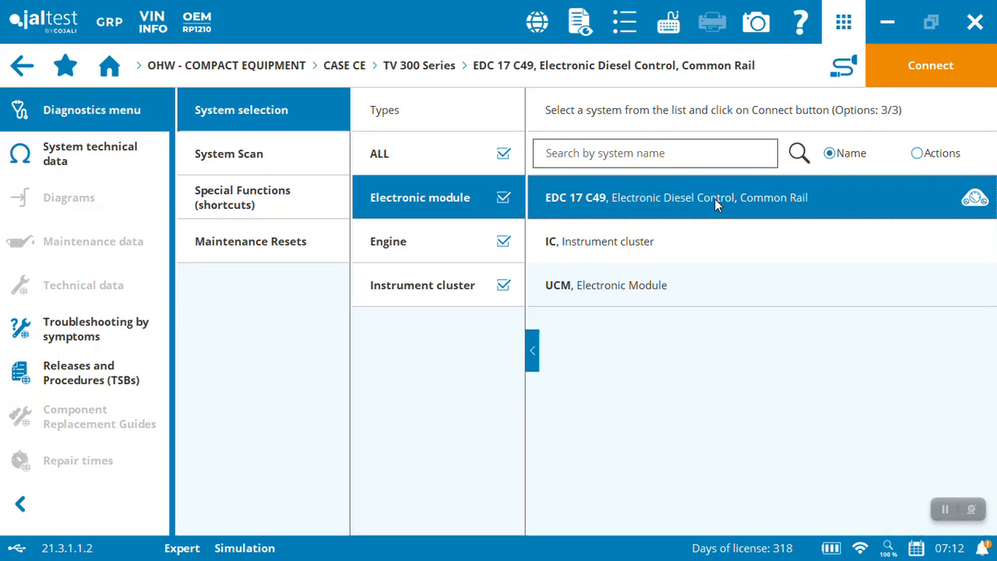
double_click(714, 199)
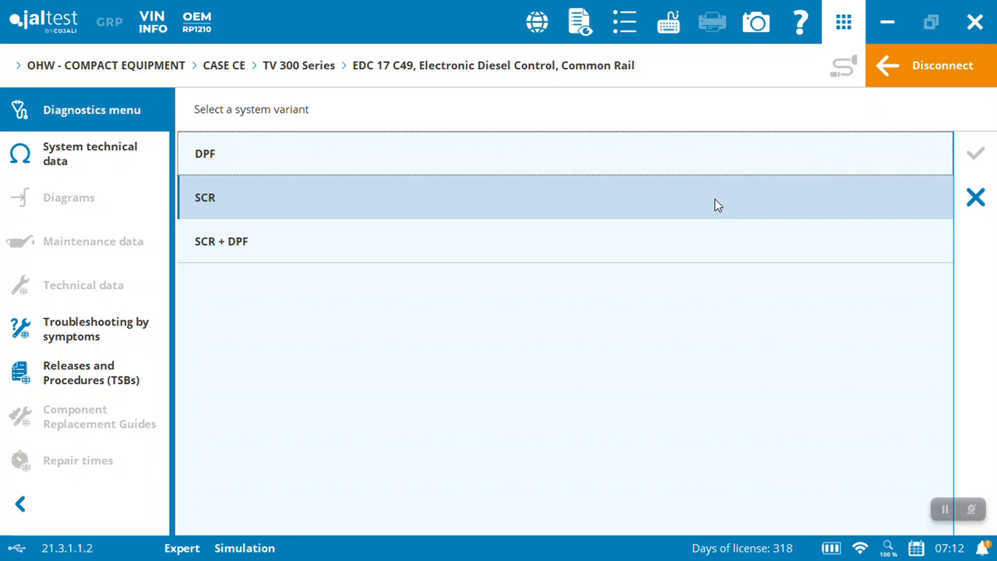
left_click(914, 148)
left_click(974, 153)
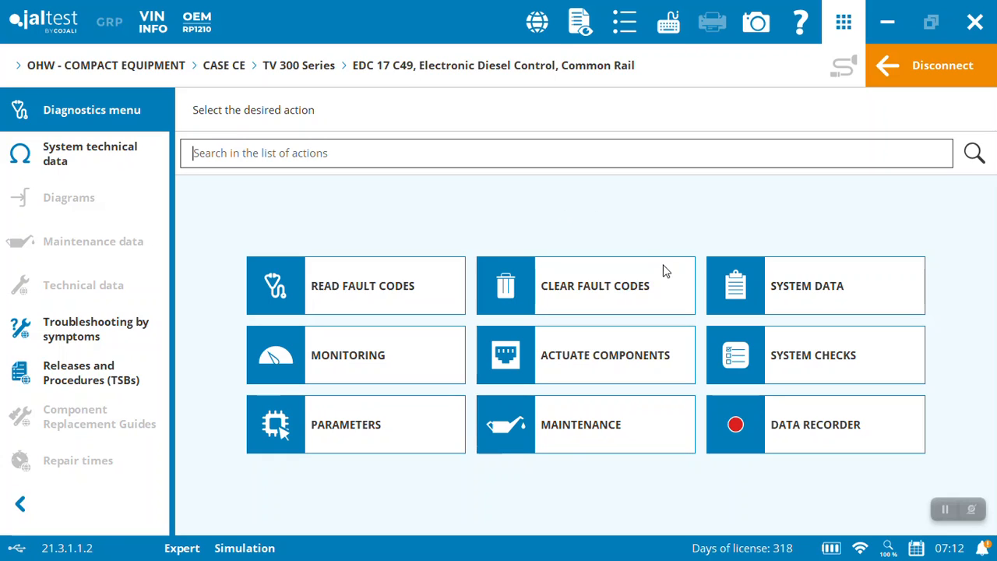
Start live data monitoring with measurement triggers accepted, select all live data and display the measurements
left_click(402, 351)
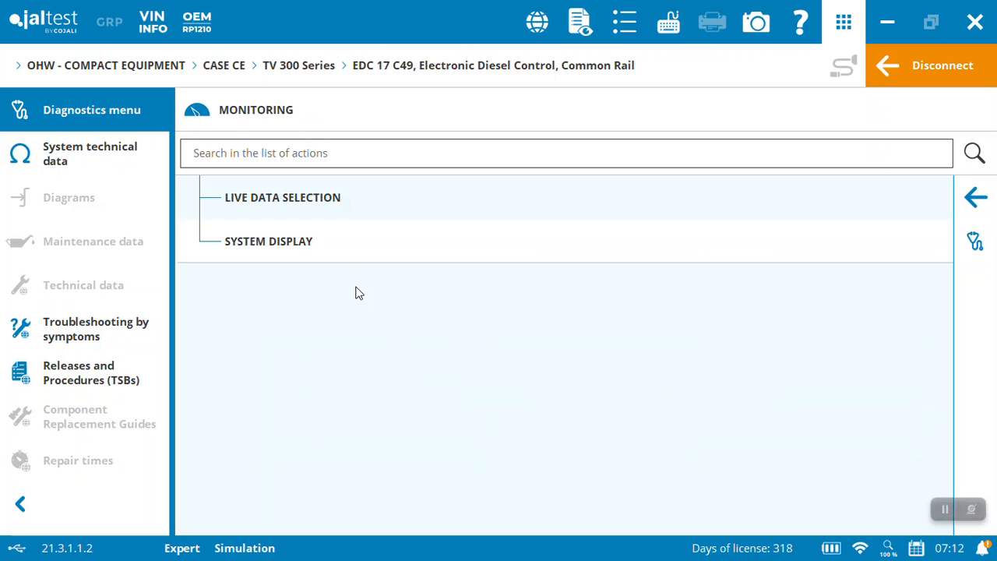
left_click(329, 189)
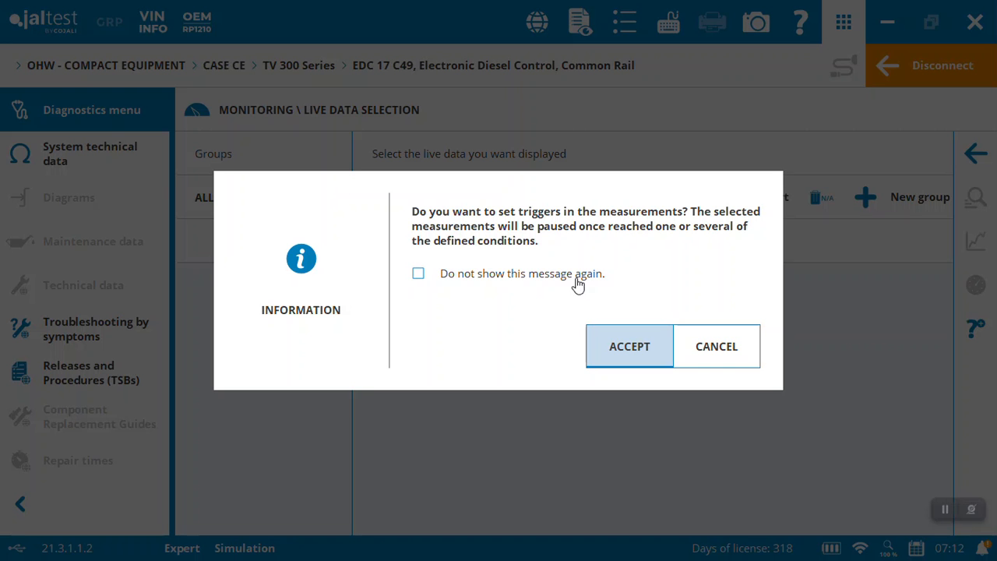
left_click(631, 346)
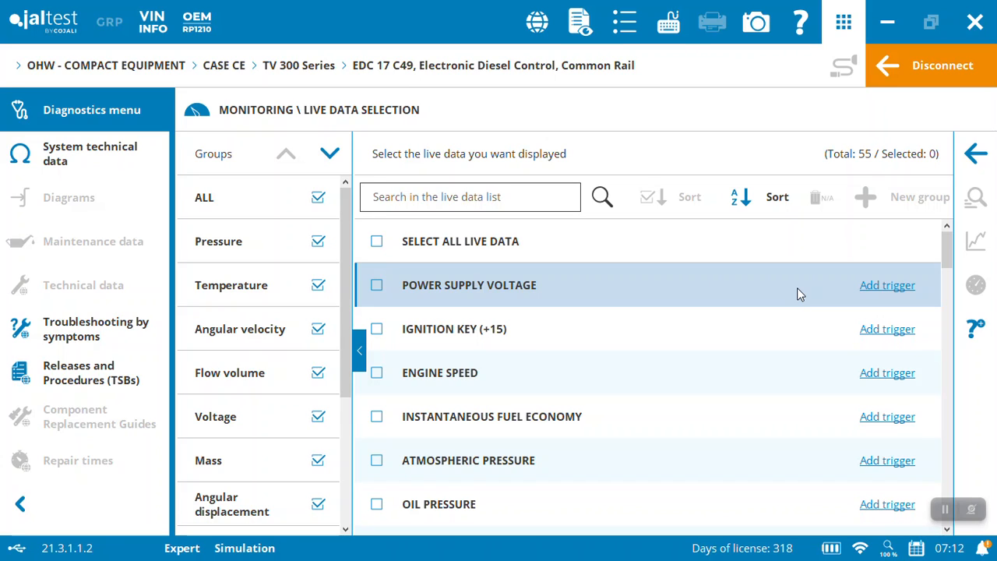
left_click(377, 242)
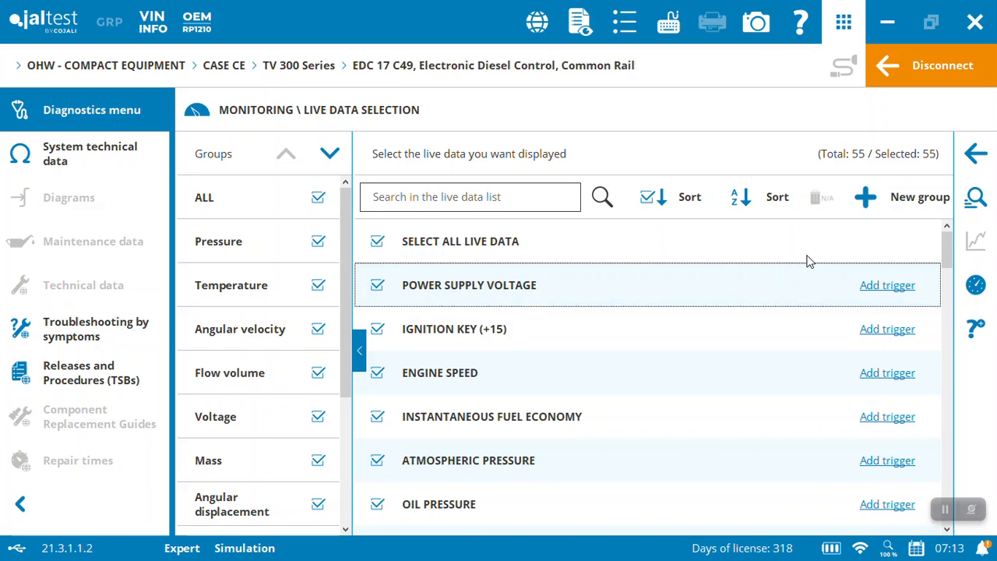
left_click(975, 285)
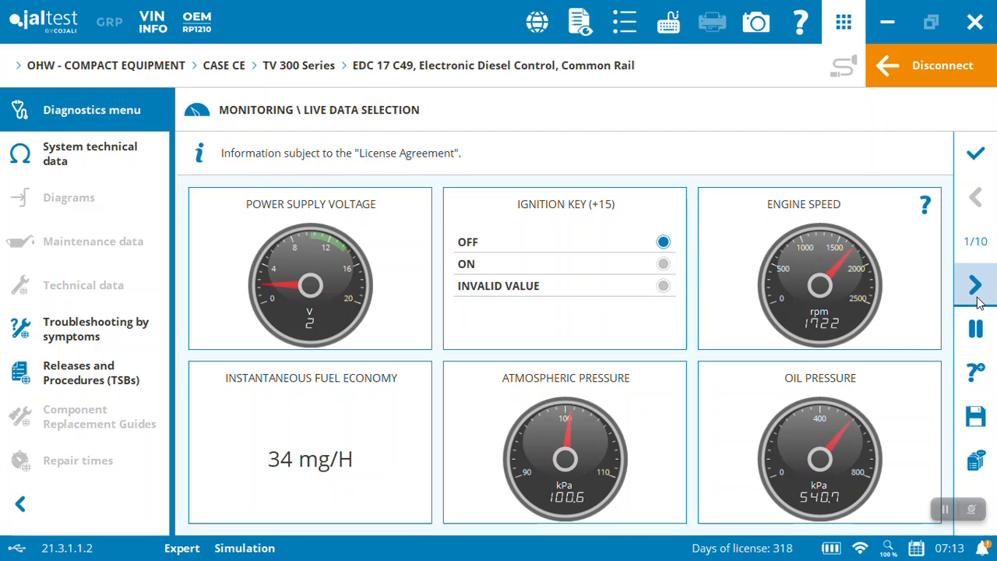
Examine the live measurements page by page up to the cruise control values, and return to the live data selection
left_click(975, 286)
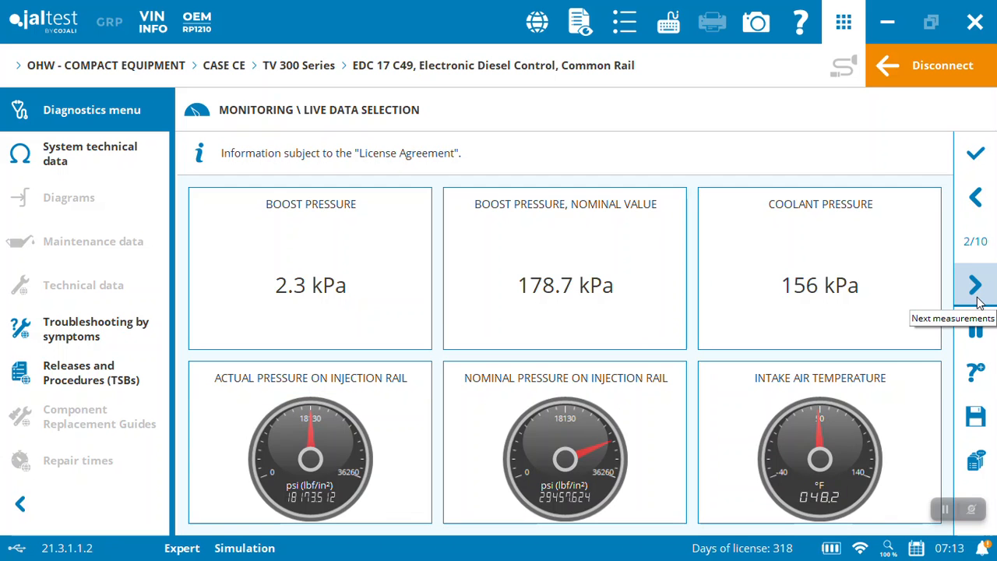
left_click(979, 301)
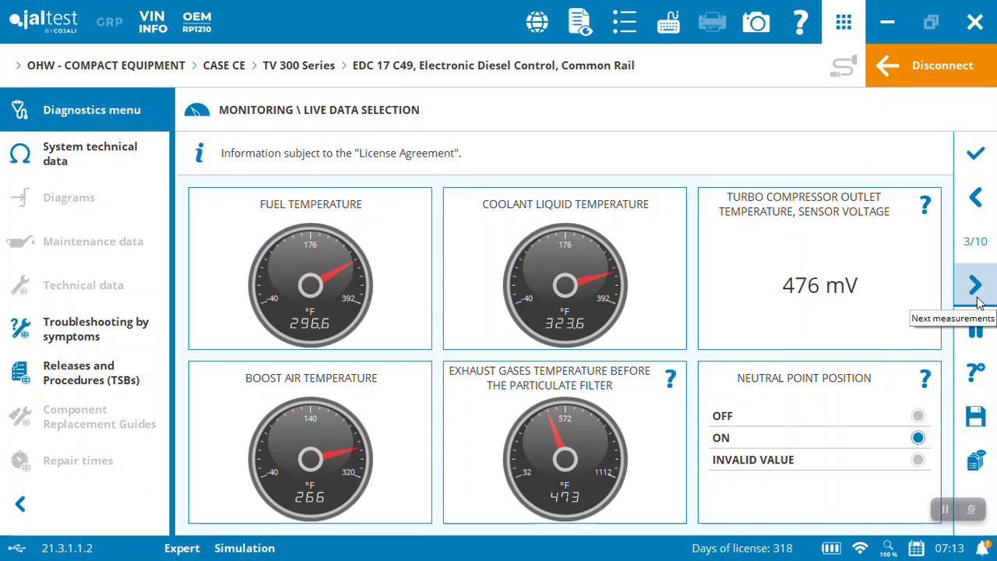
left_click(976, 288)
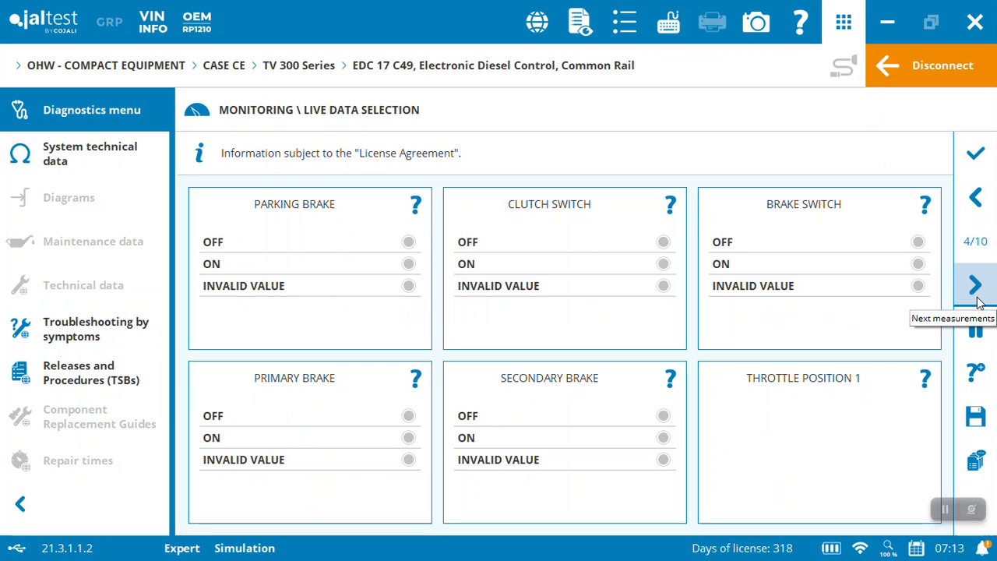
left_click(978, 302)
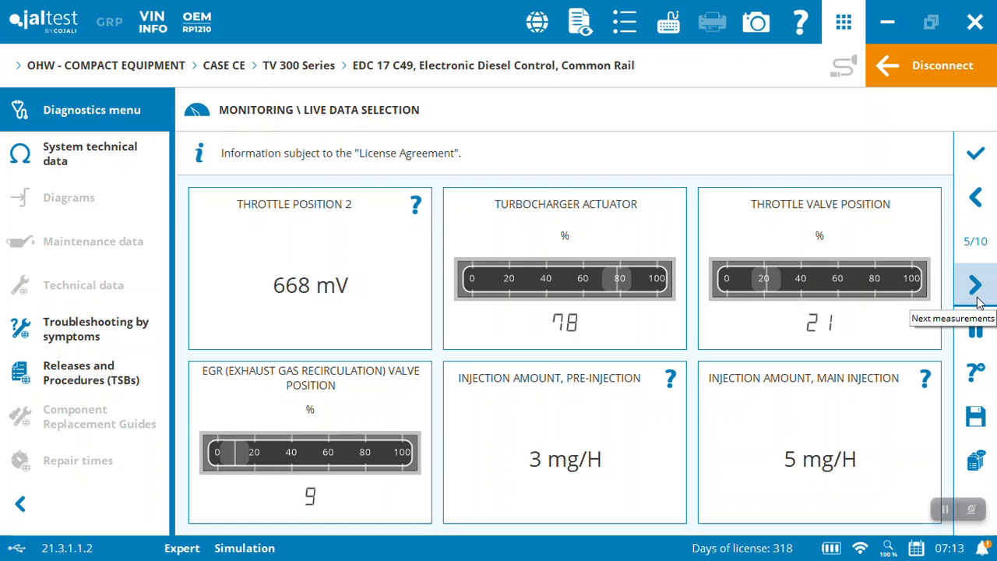
left_click(978, 303)
left_click(978, 302)
left_click(979, 302)
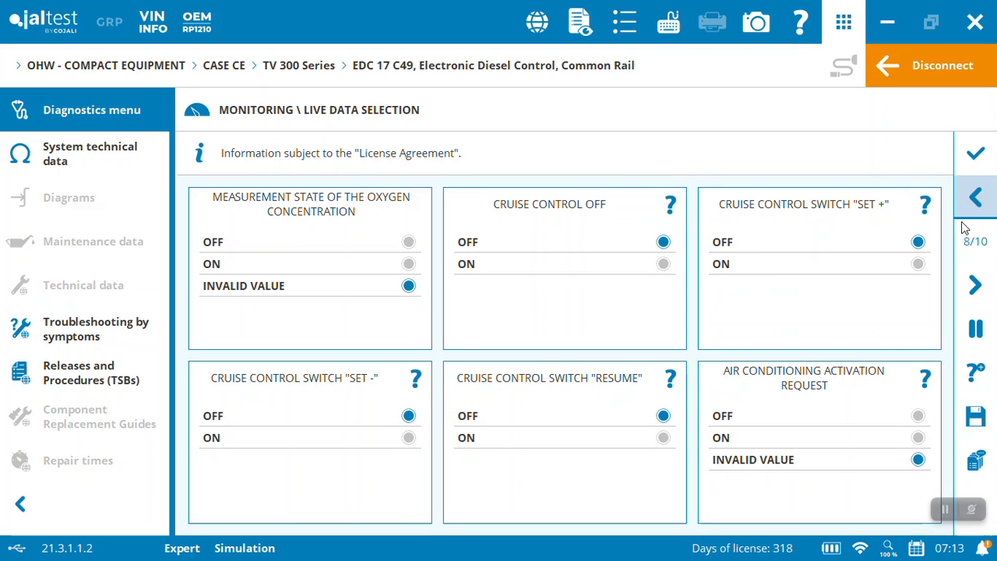
left_click(972, 162)
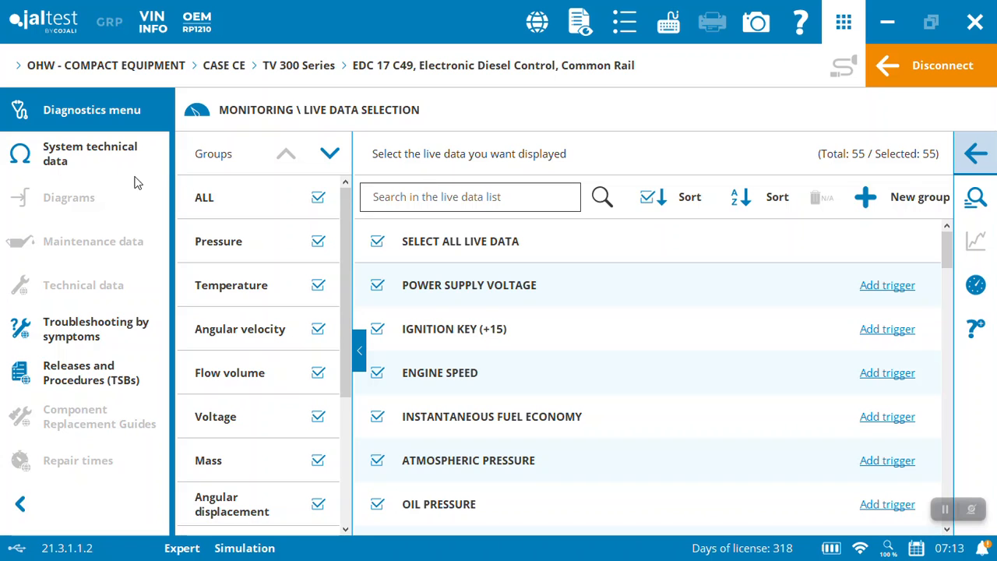
Check the electrical system technical data during the connection, and leave live data monitoring for the list of diagnostic actions
left_click(105, 156)
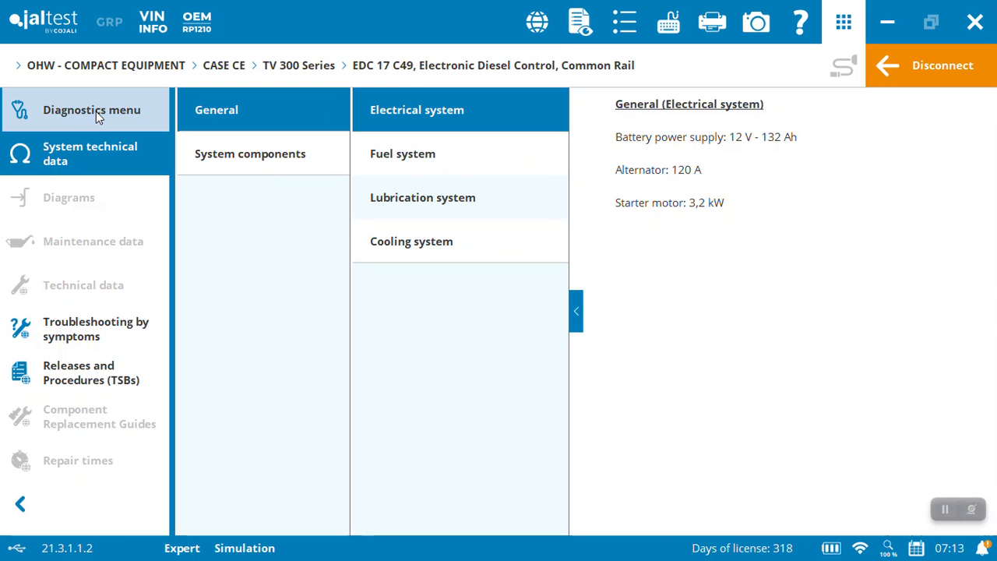
left_click(96, 111)
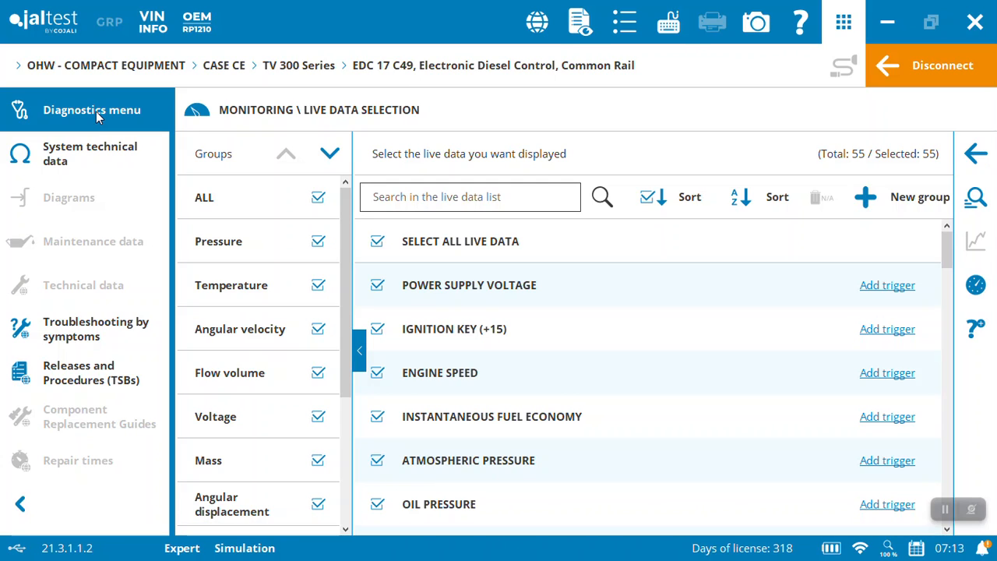
left_click(973, 155)
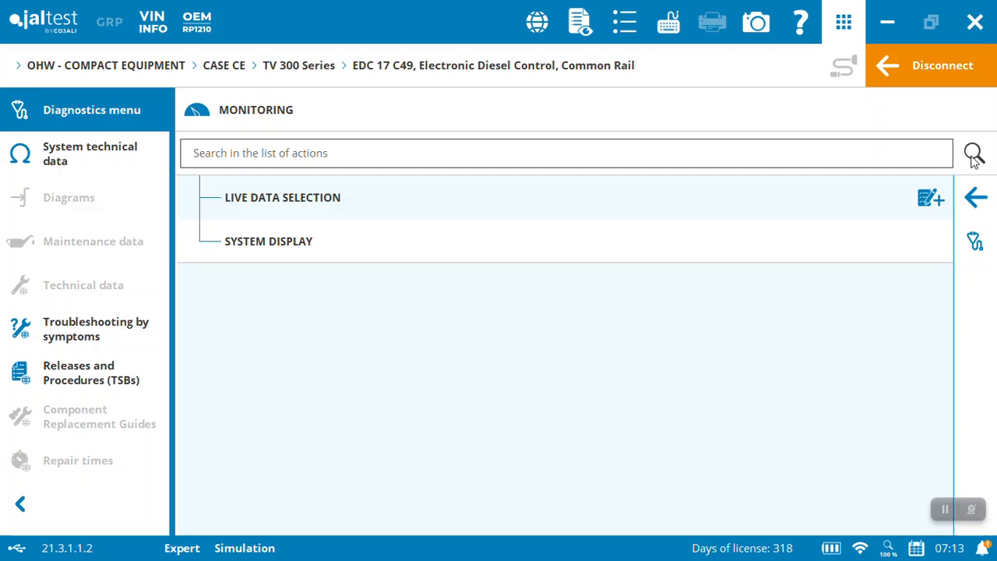
left_click(976, 198)
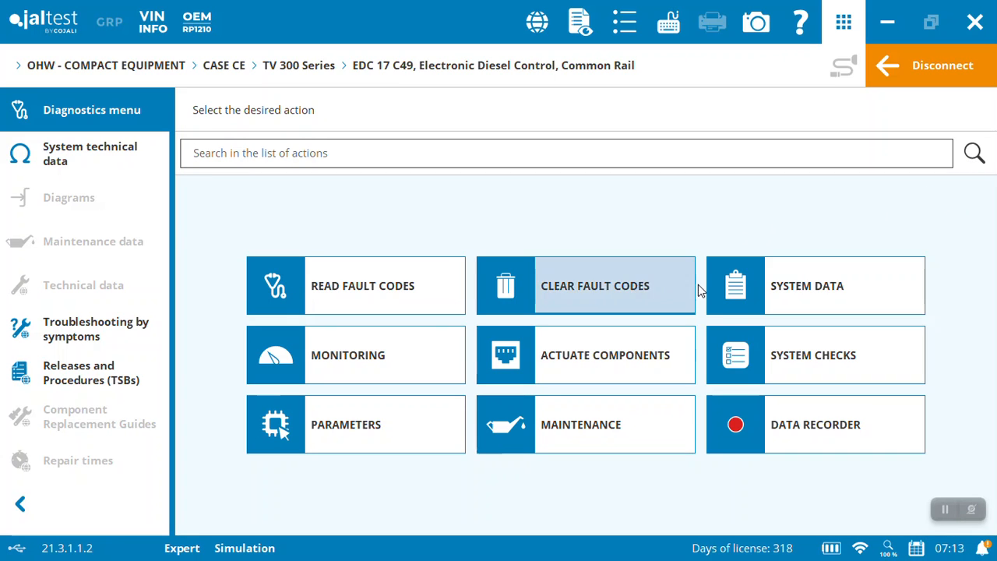
Review the component actuations and system checks available for EDC 17 C49, returning to the list of diagnostic actions
left_click(605, 351)
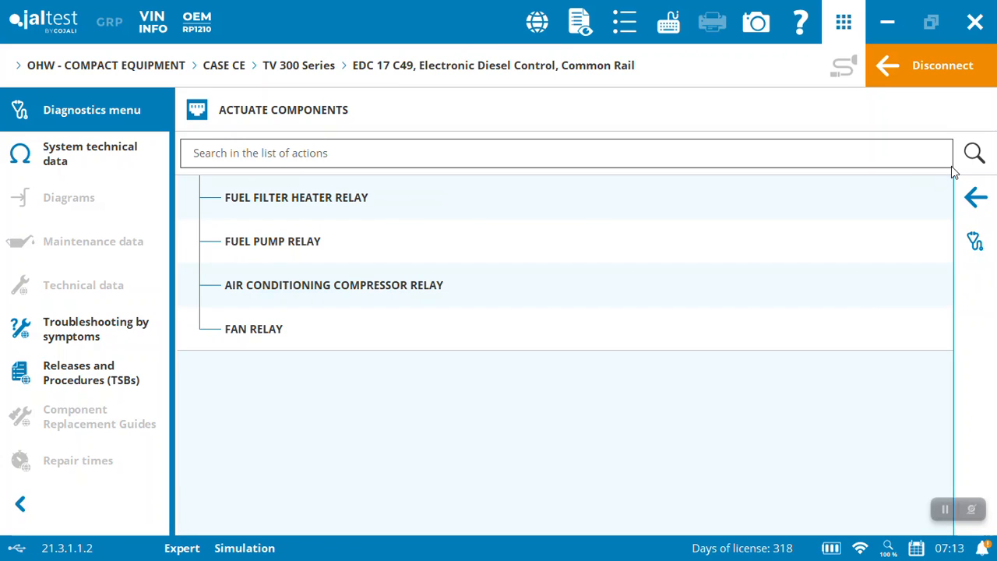
left_click(988, 198)
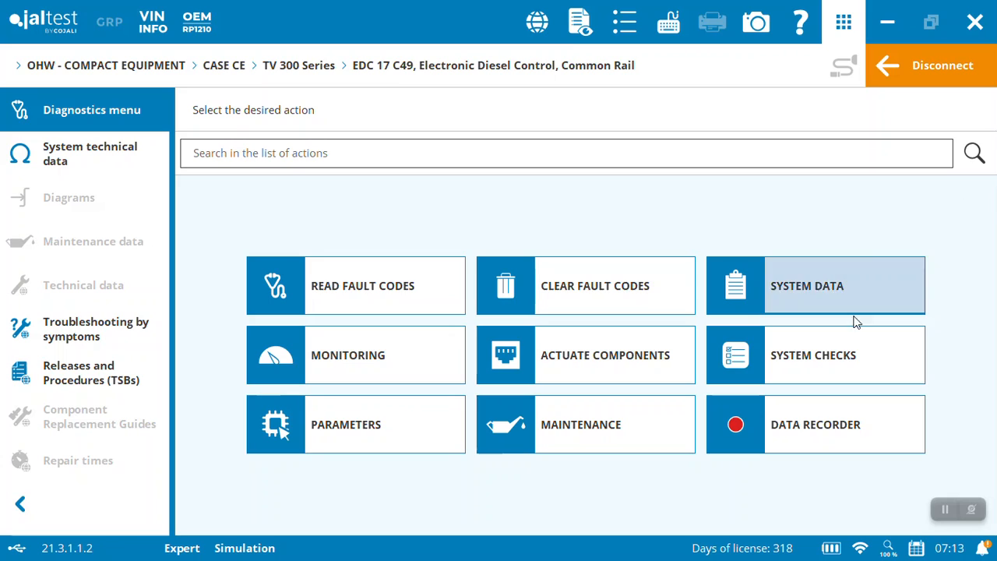
left_click(837, 352)
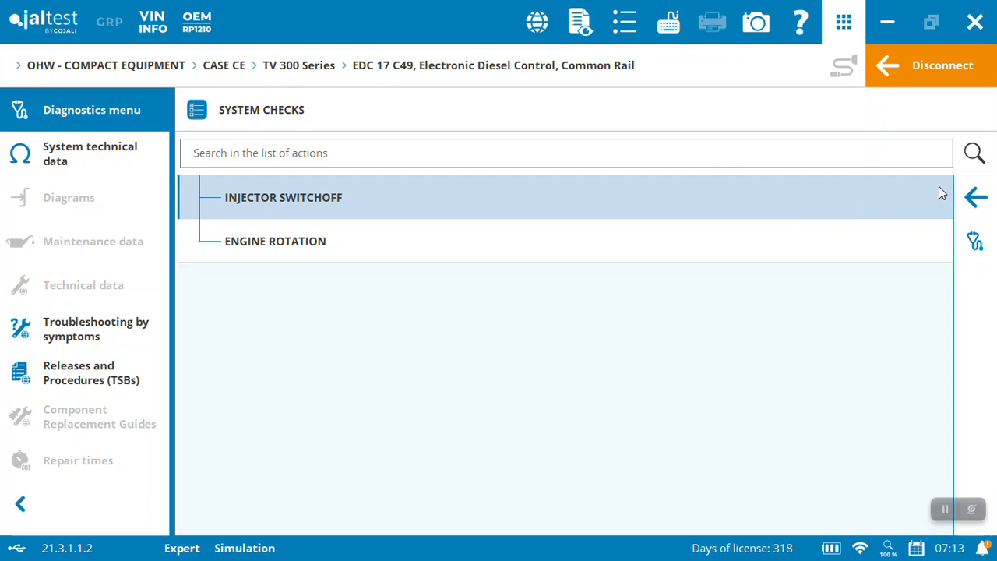
left_click(974, 199)
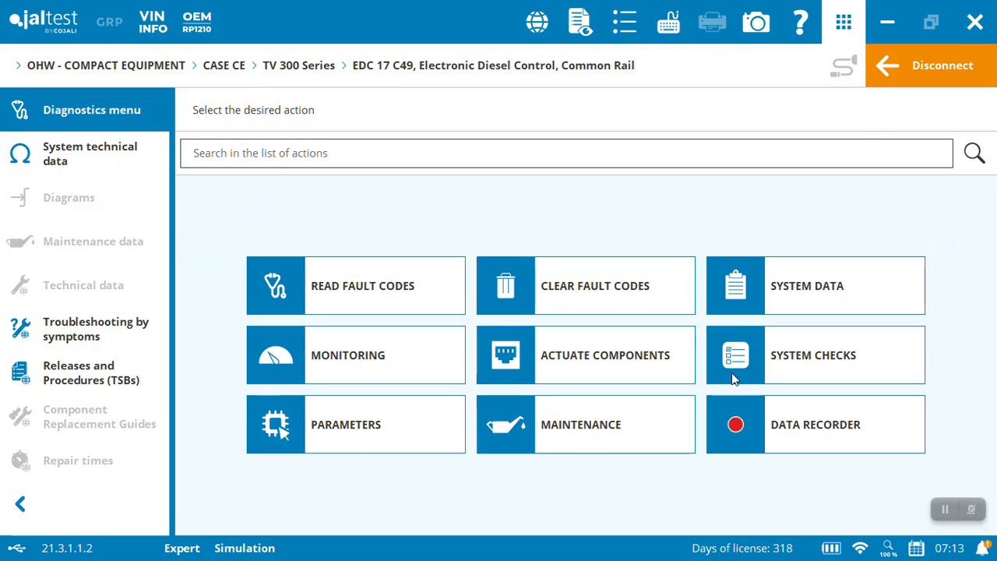
Review the parameter and maintenance functions available for EDC 17 C49, returning to the list of diagnostic actions
left_click(399, 446)
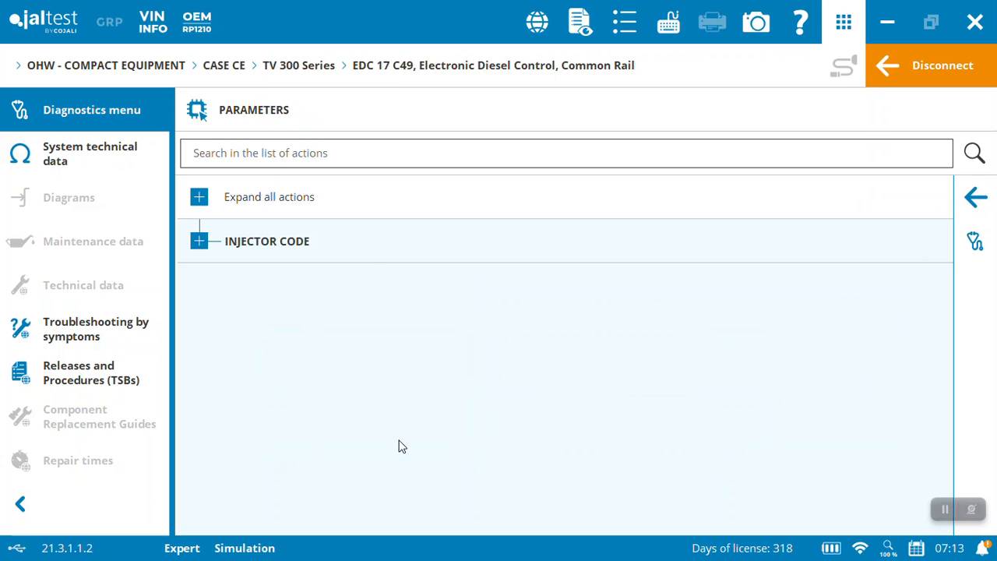
left_click(970, 205)
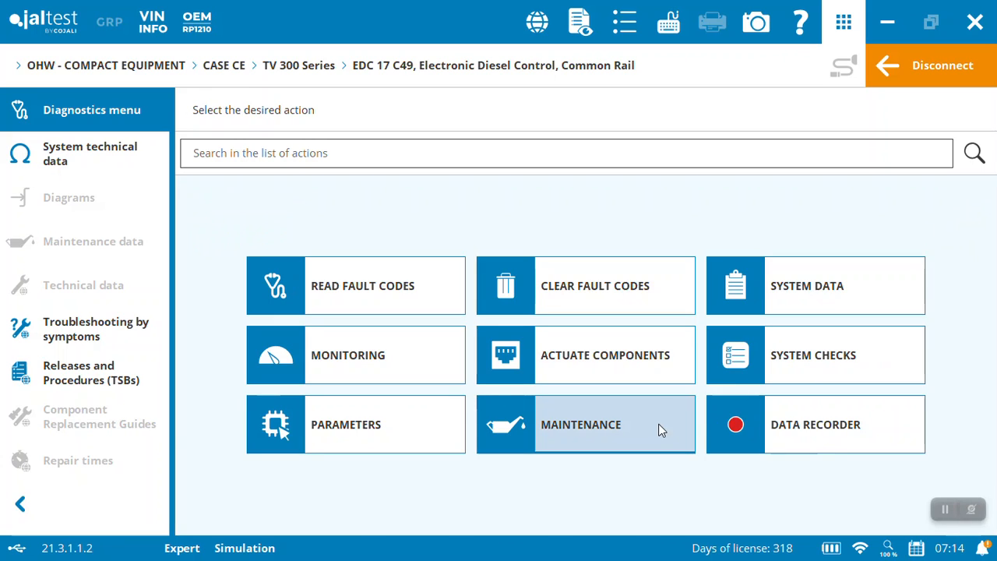
left_click(628, 441)
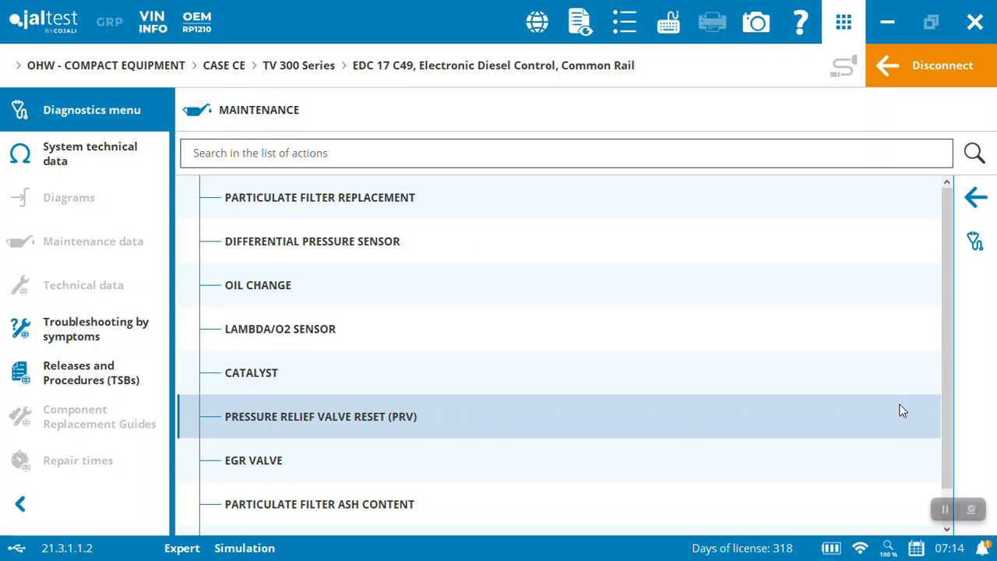
left_click_drag(947, 449, 947, 476)
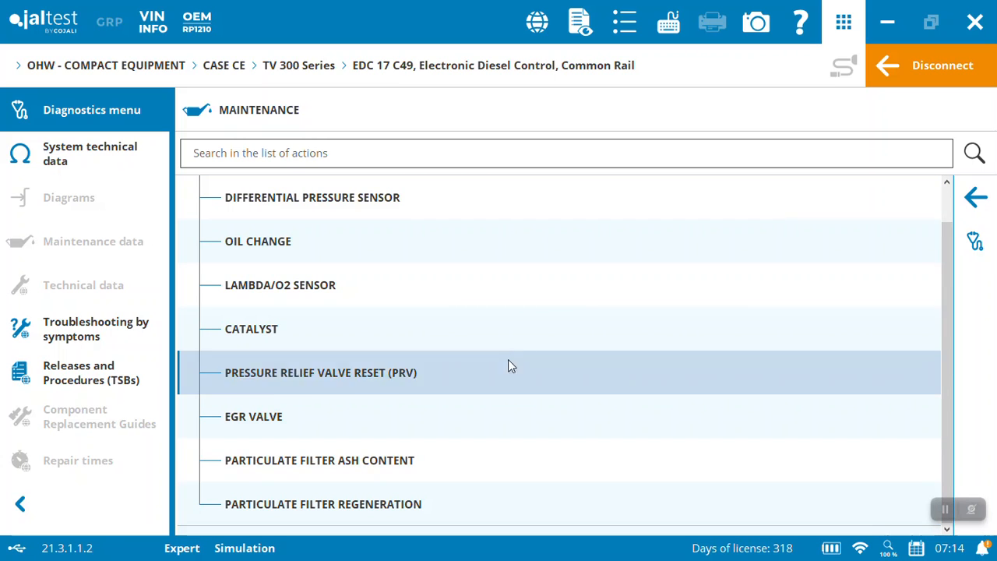
left_click(987, 200)
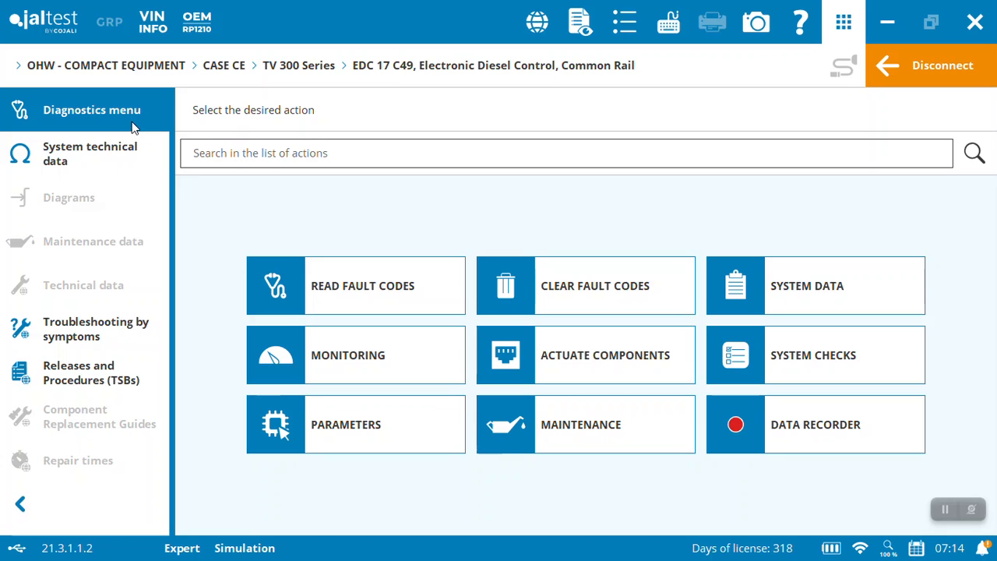
Disconnect from EDC 17 C49 and leave the system selection, choosing to save the diagnostic report
left_click(909, 59)
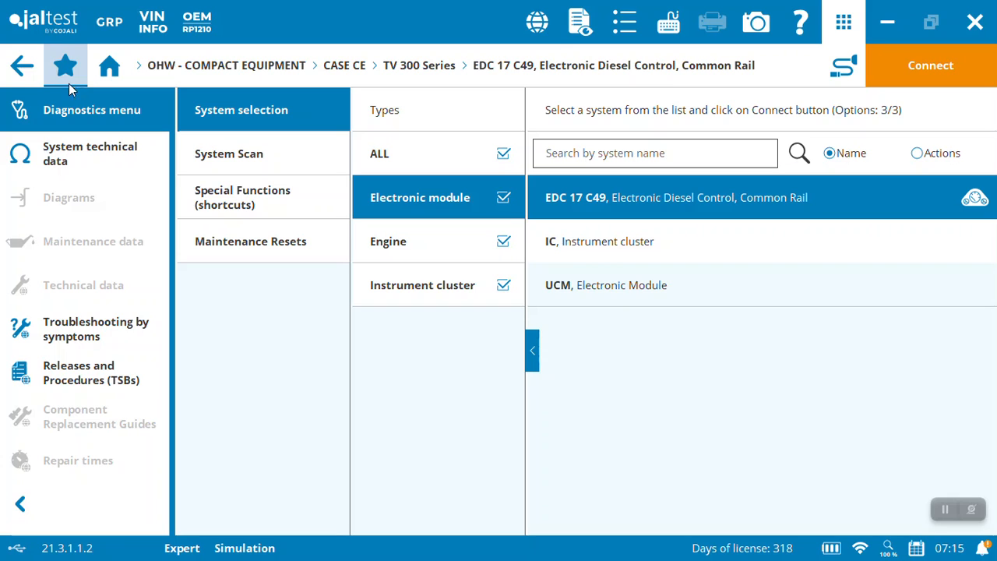
left_click(22, 71)
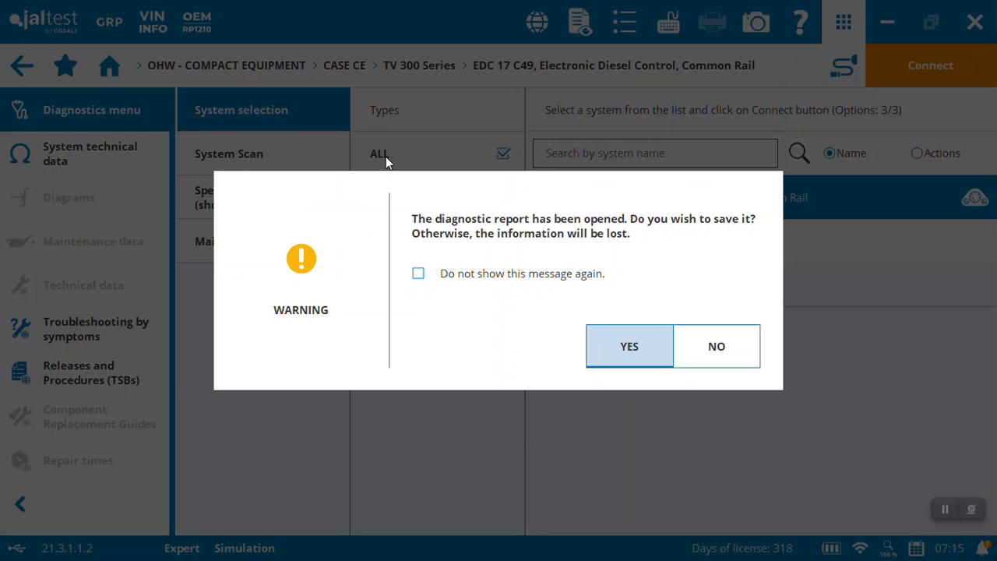
left_click(630, 348)
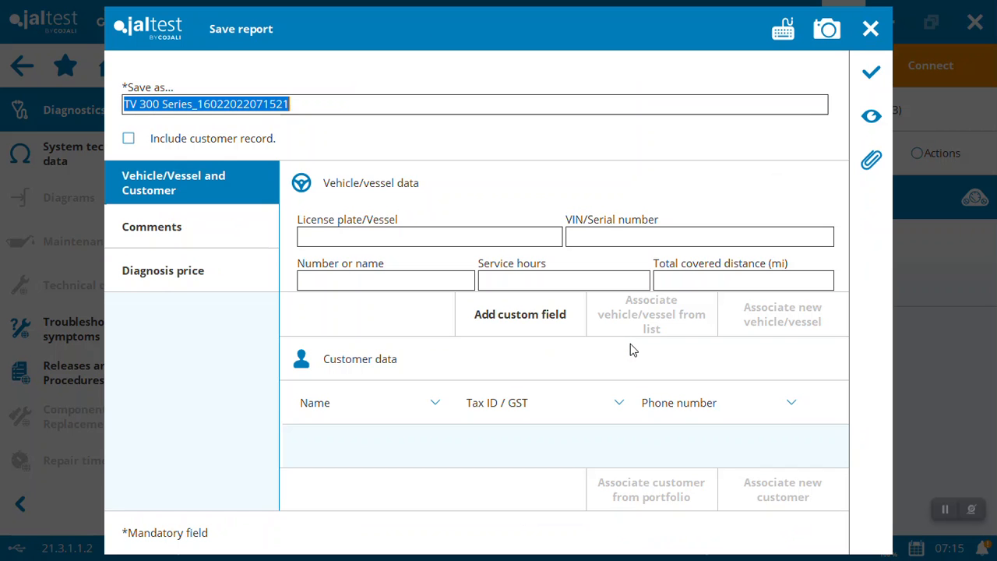
Preview the TV 300 Series diagnostic report, look through its contents and return to the report saving form
left_click(871, 117)
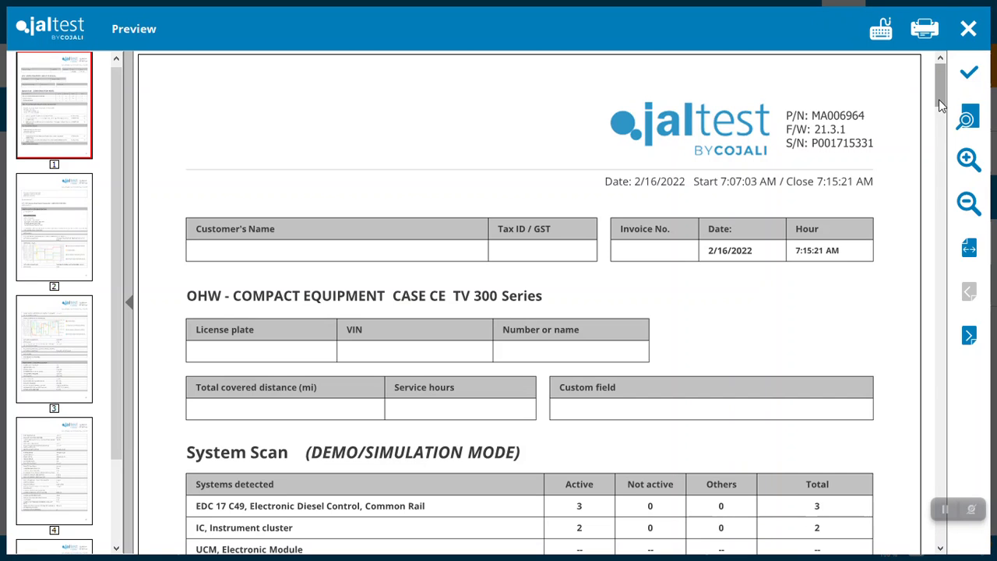
left_click_drag(938, 101, 917, 67)
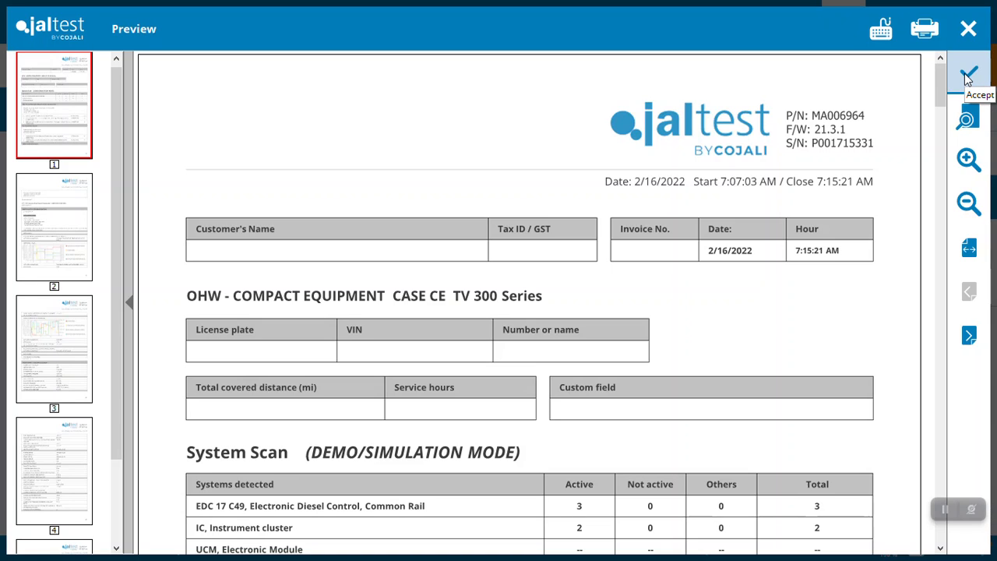
left_click(968, 76)
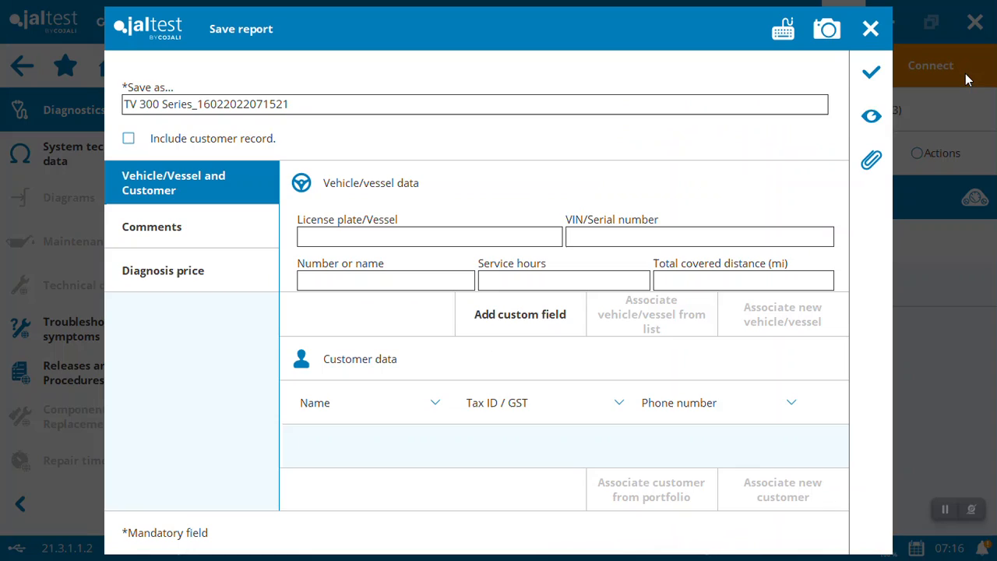